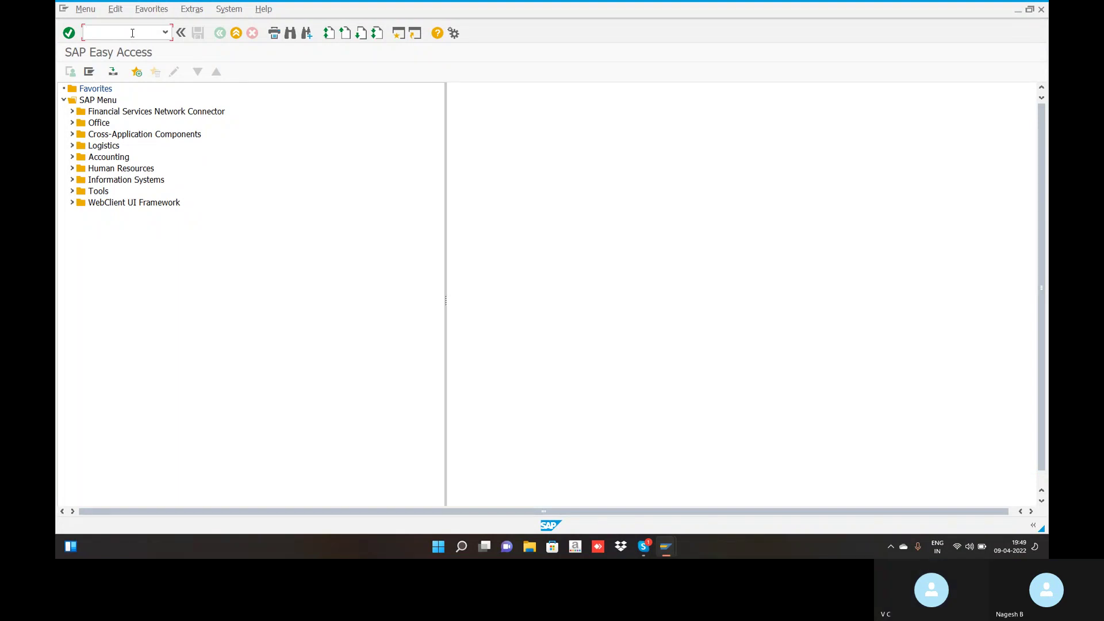
# - Switch to the Skype meeting and open the FI-MM integration configurations image shared in its chat
pyautogui.write('M')
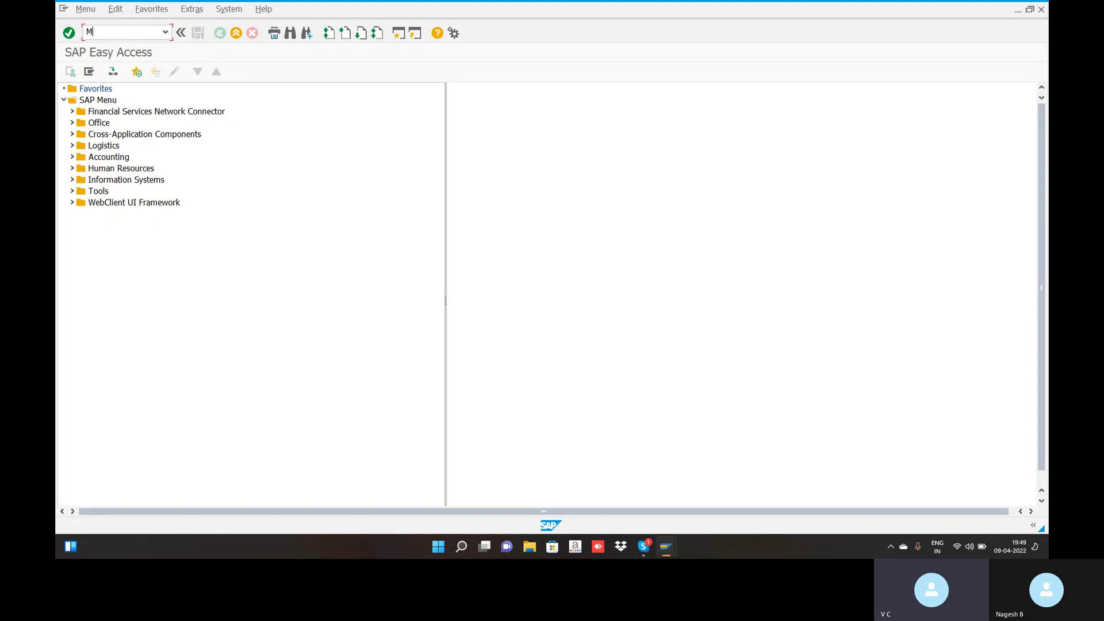
pyautogui.press('BackSpace')
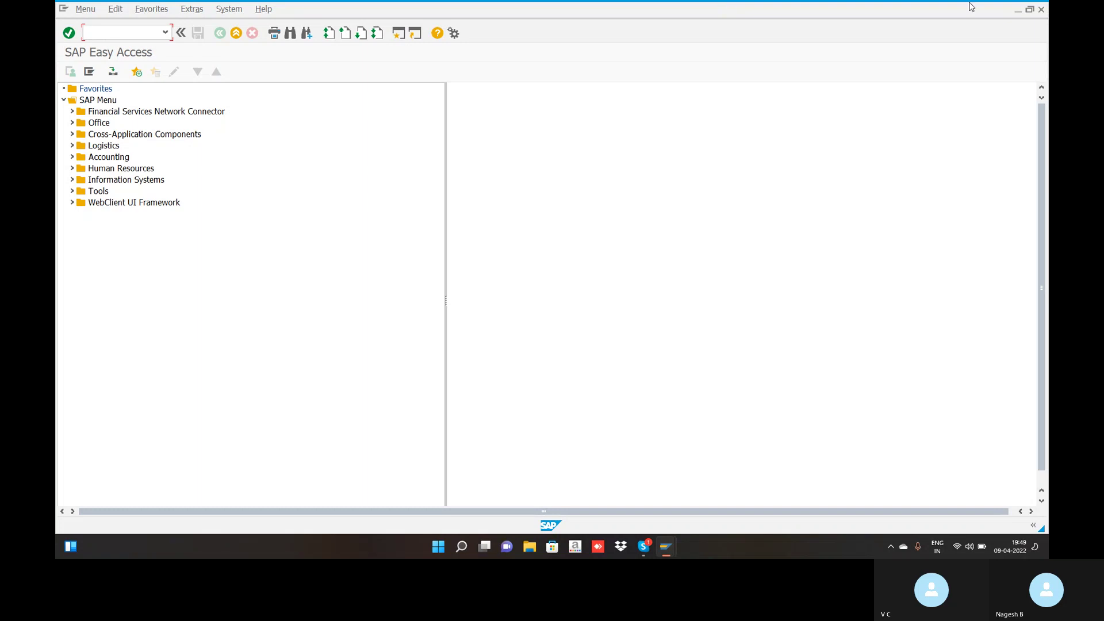
pyautogui.hotkey('alt', 'Tab')
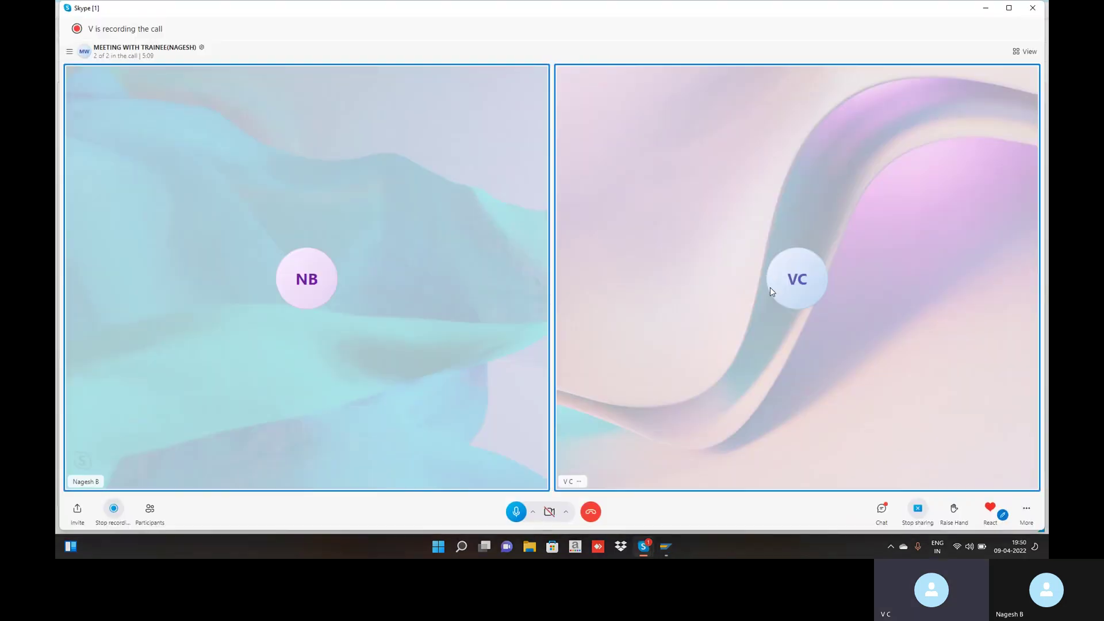
pyautogui.click(881, 510)
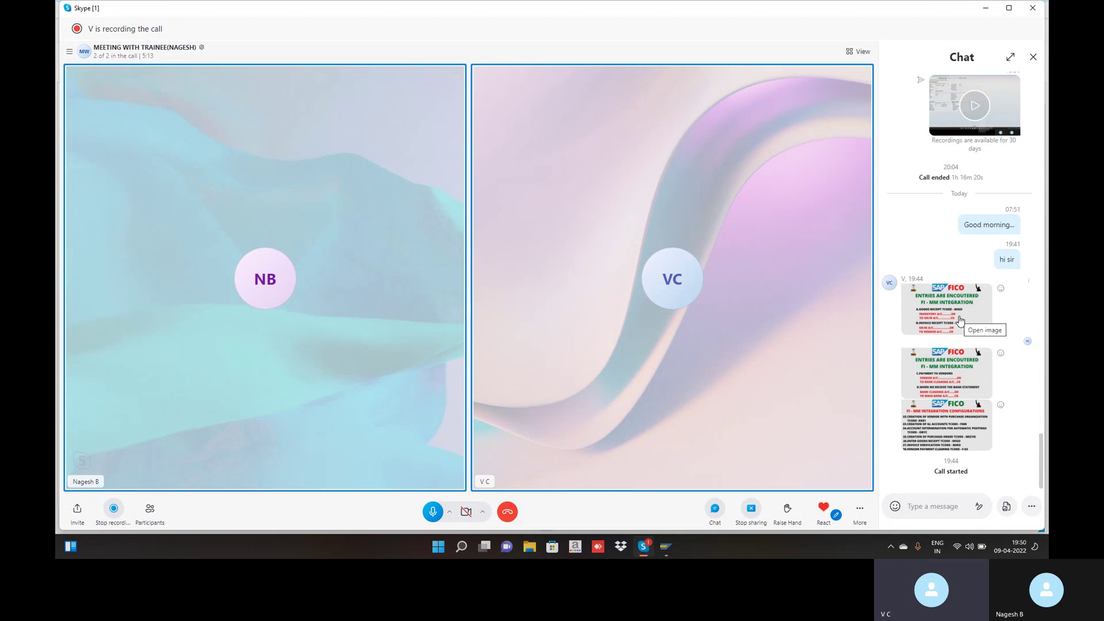
pyautogui.click(932, 440)
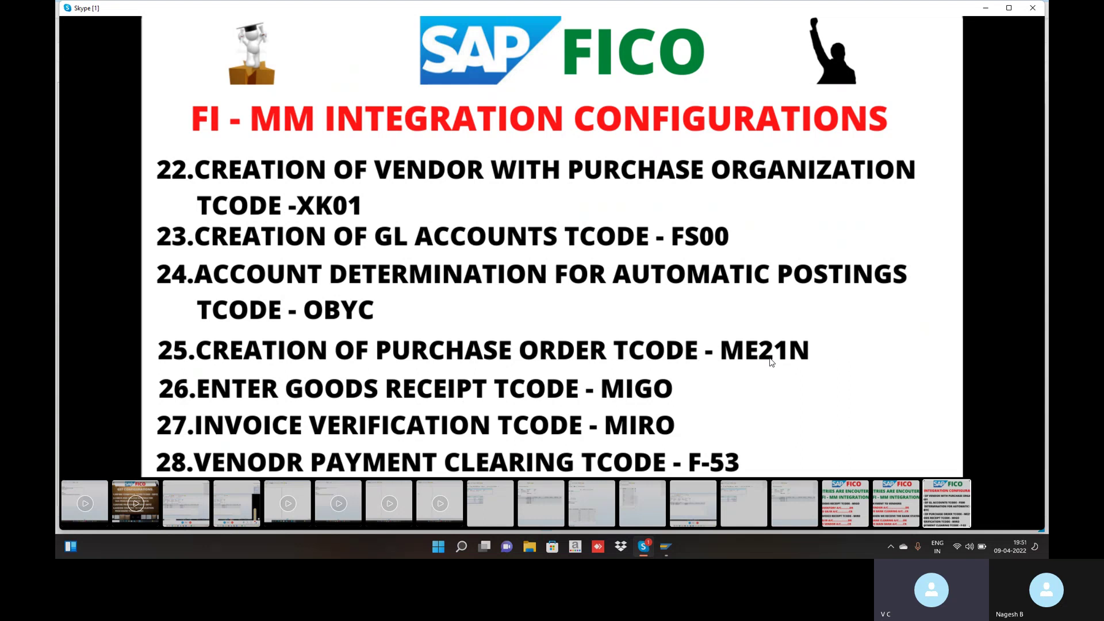
# - Switch back to SAP Easy Access and start transaction ME21N to create a purchase order
pyautogui.hotkey('alt', 'Tab')
pyautogui.hotkey('alt', 'Tab')
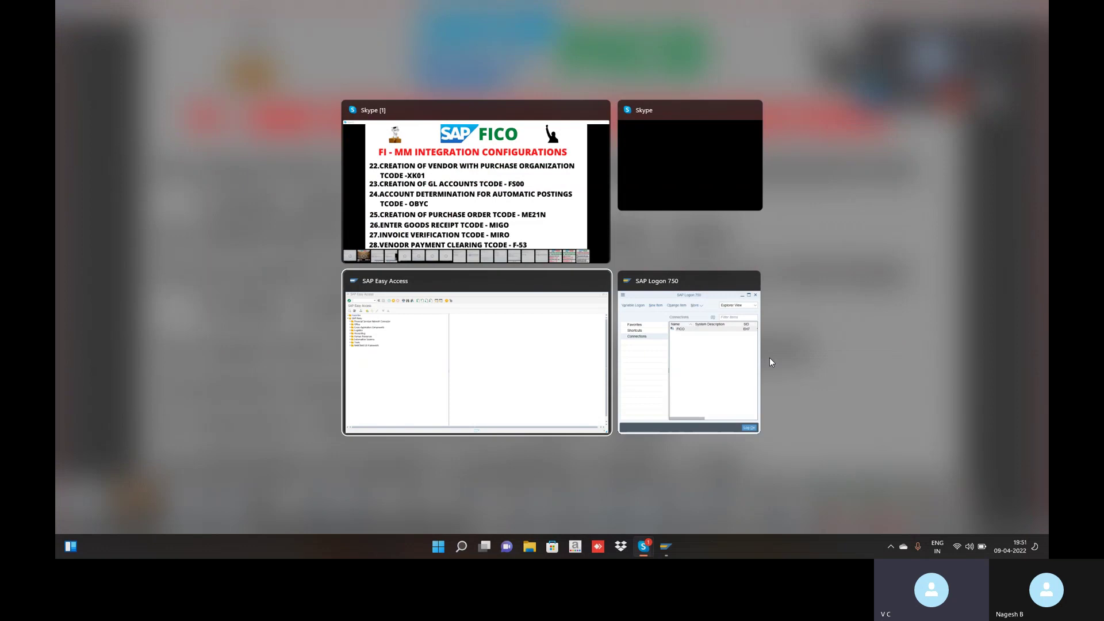
pyautogui.write('ME21N')
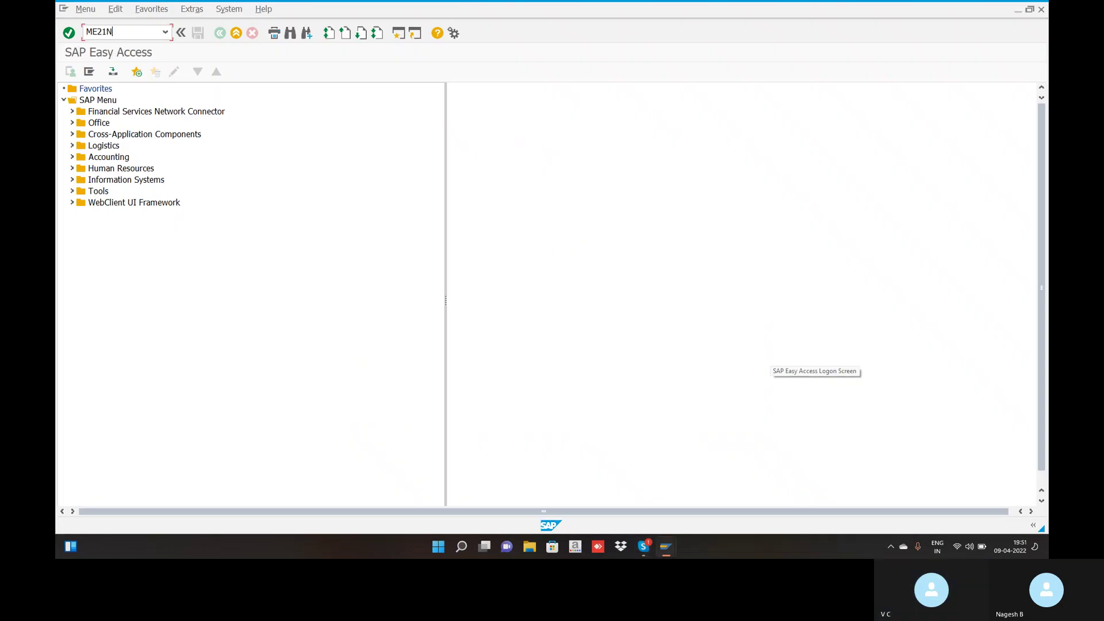
pyautogui.press('Return')
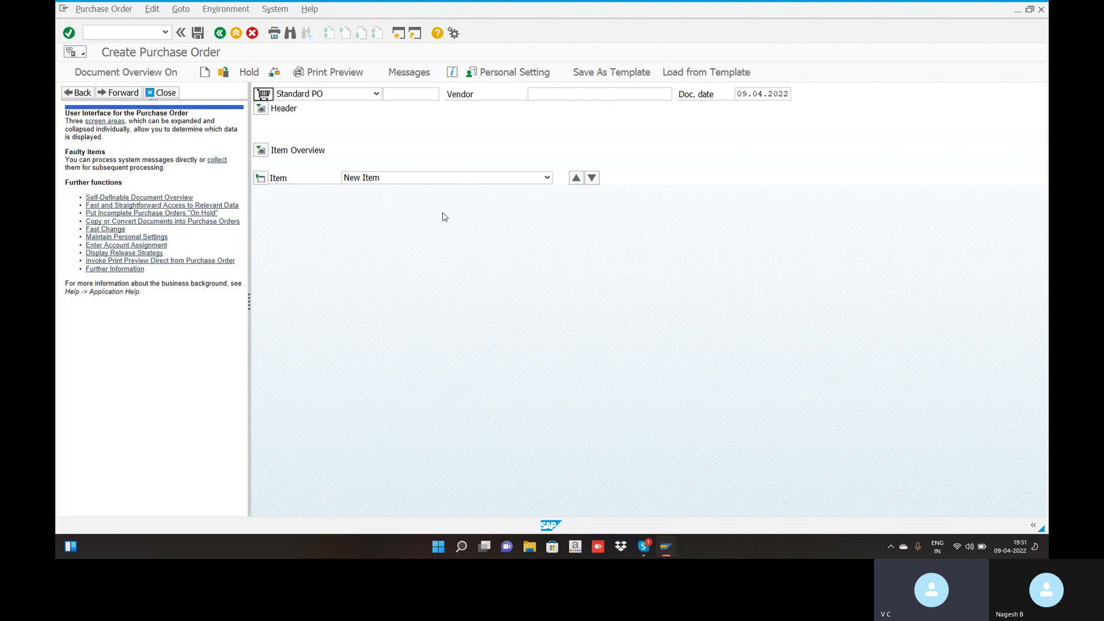
# - Look up the vendors of company code SDCD and assign NAG ENTERPRISES @ CO as the purchase order's vendor
pyautogui.click(559, 93)
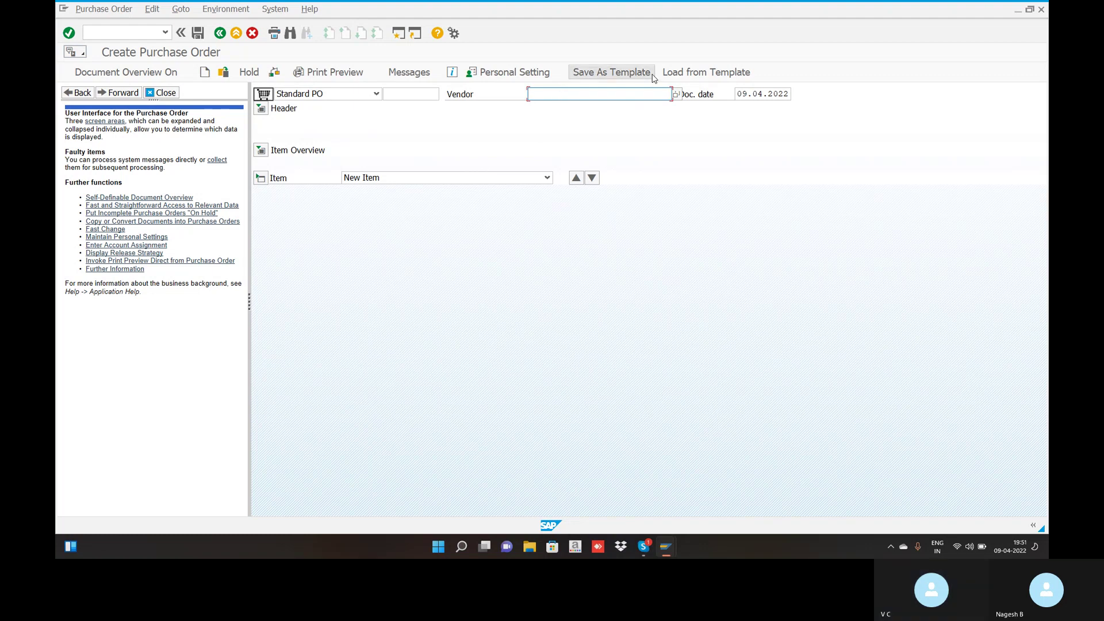
pyautogui.click(677, 93)
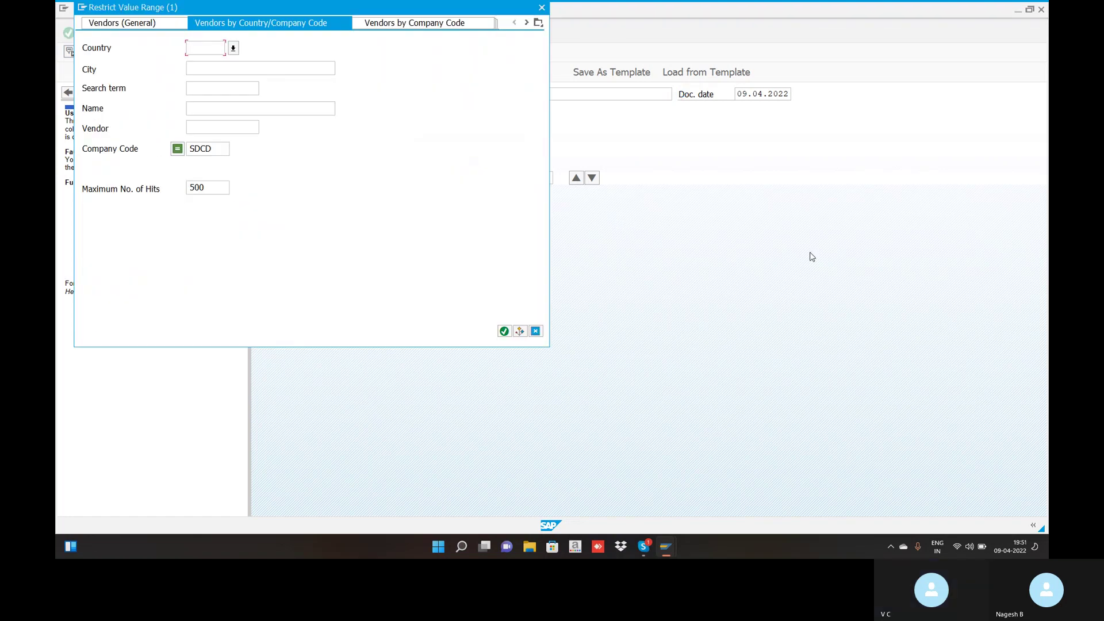
pyautogui.click(503, 332)
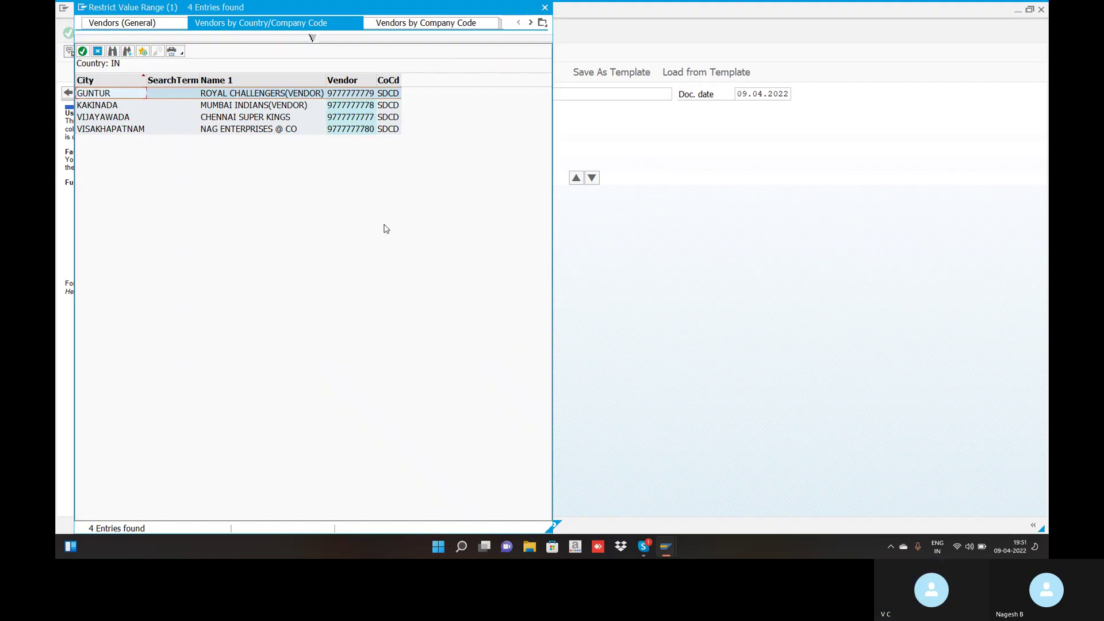
pyautogui.doubleClick(290, 129)
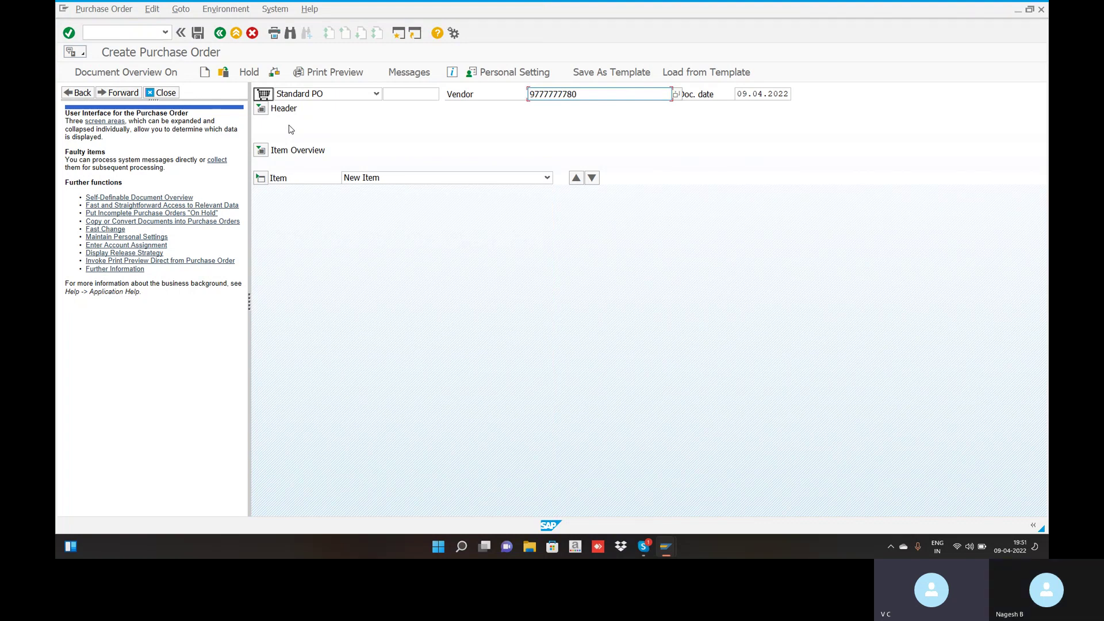
pyautogui.press('Return')
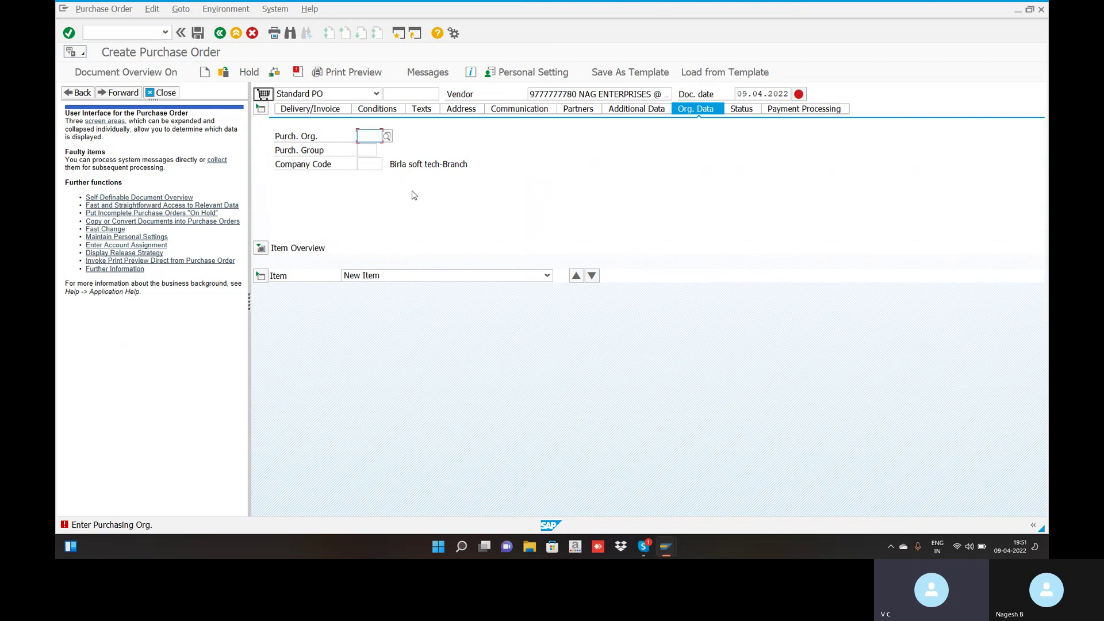
# - Fill in the organizational data with purchasing organization NAG1, purchasing group NAG and company code SDCD
pyautogui.press('BackSpace')
pyautogui.click(363, 151)
pyautogui.click(363, 152)
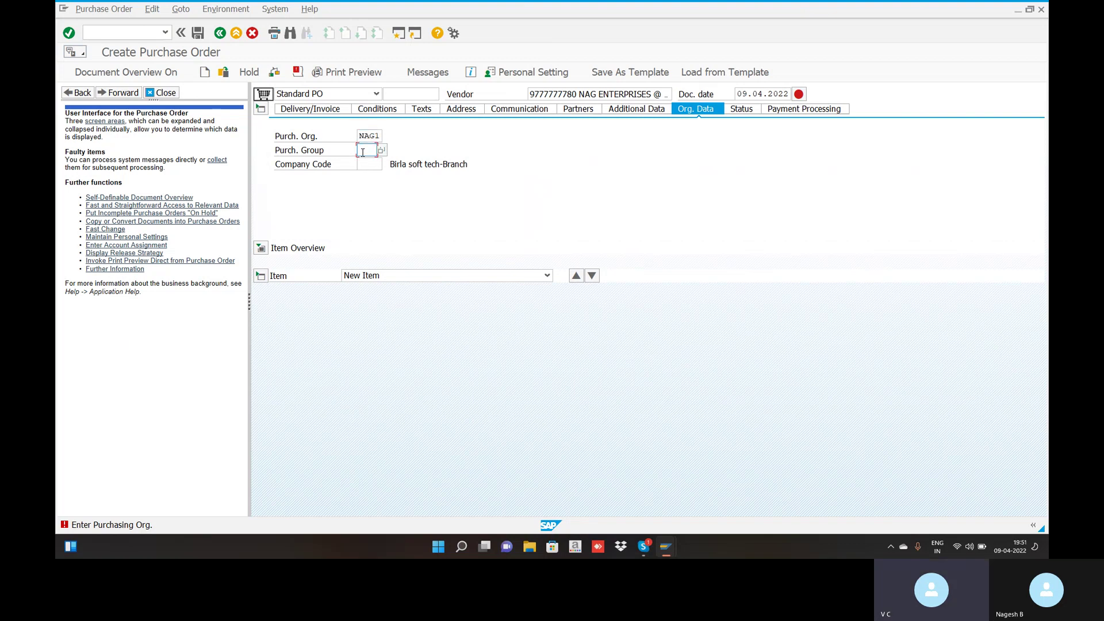
pyautogui.click(371, 164)
pyautogui.click(372, 163)
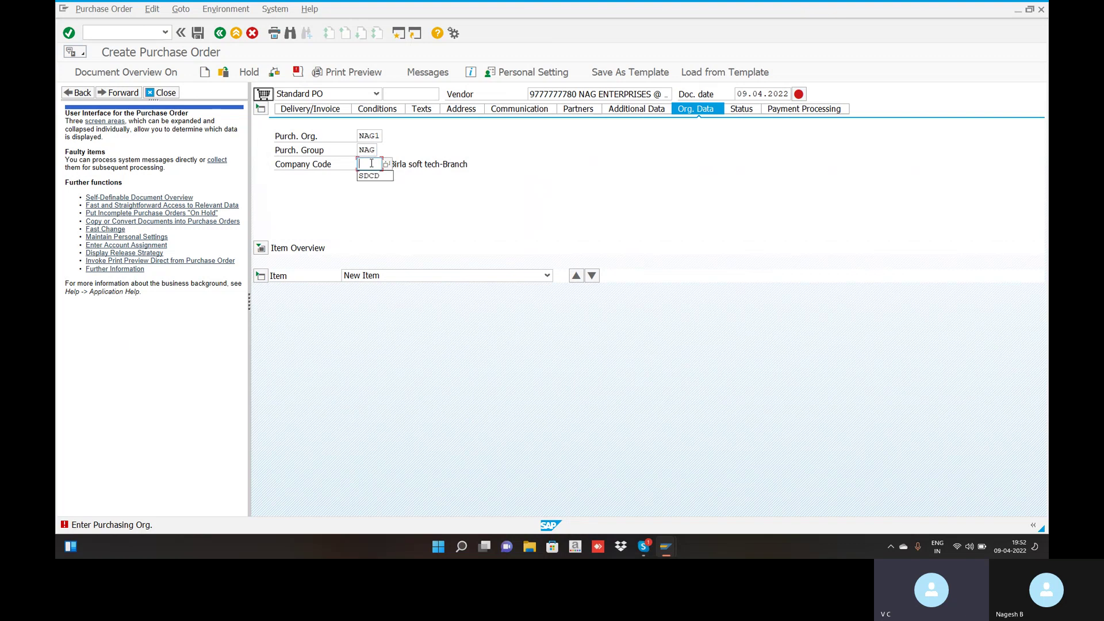
pyautogui.click(373, 176)
pyautogui.press('Return')
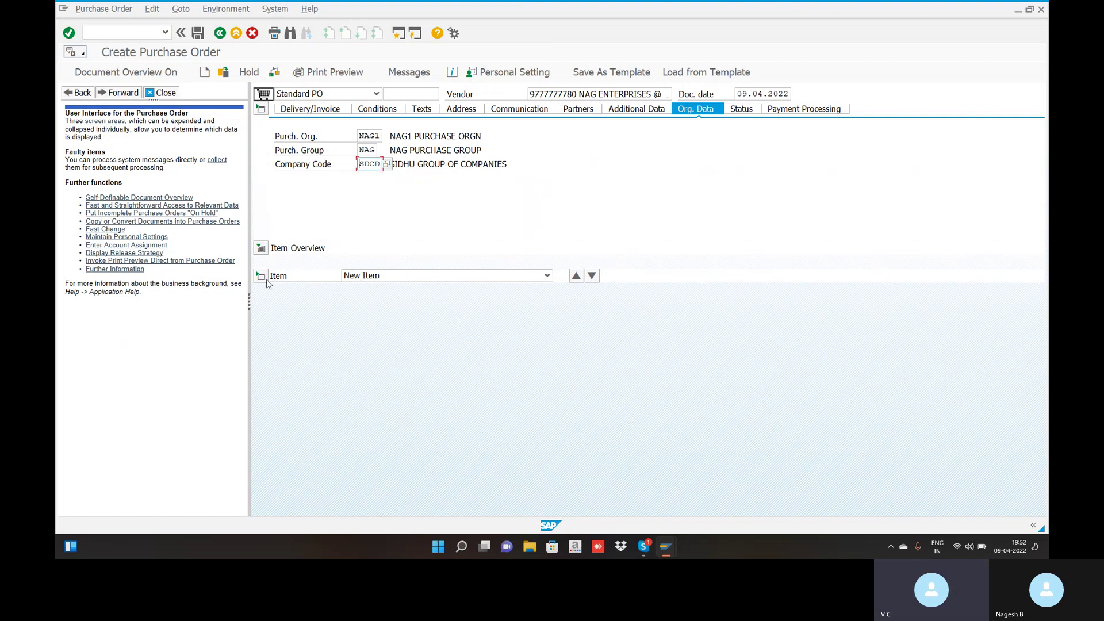
# - Expand the item overview and enter item 10 with material 50065735 in the first row
pyautogui.click(260, 248)
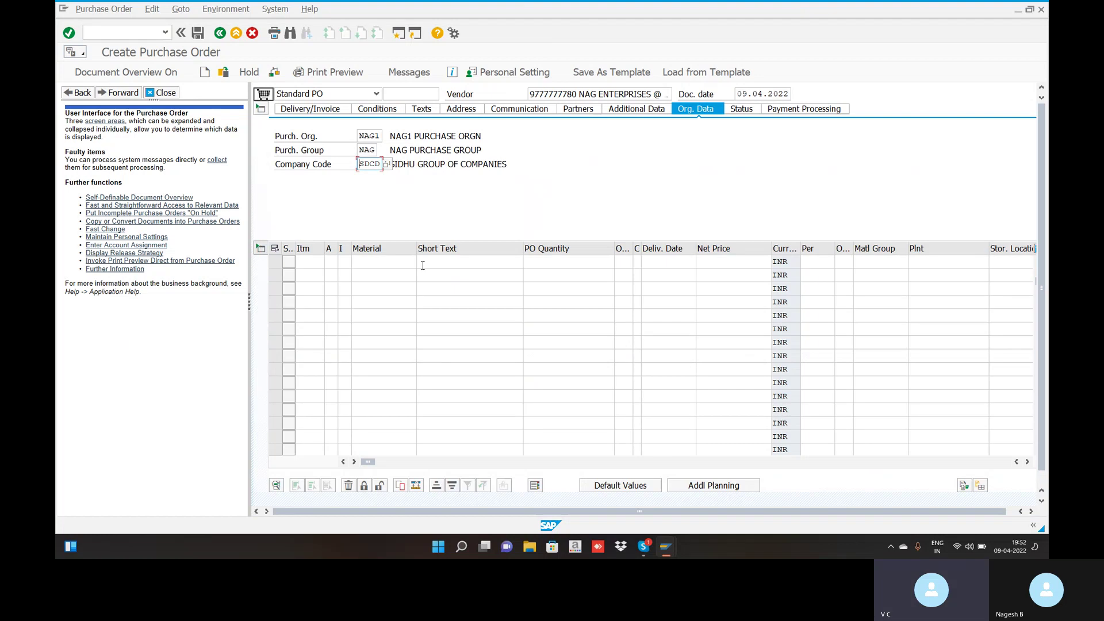
pyautogui.click(312, 260)
pyautogui.write('10')
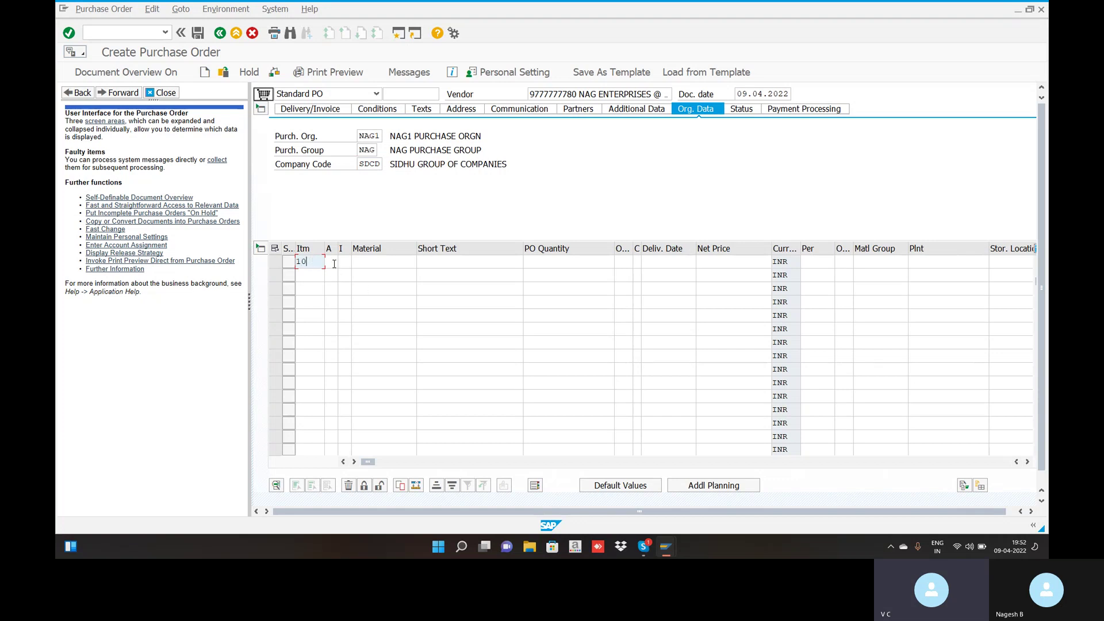
pyautogui.click(366, 263)
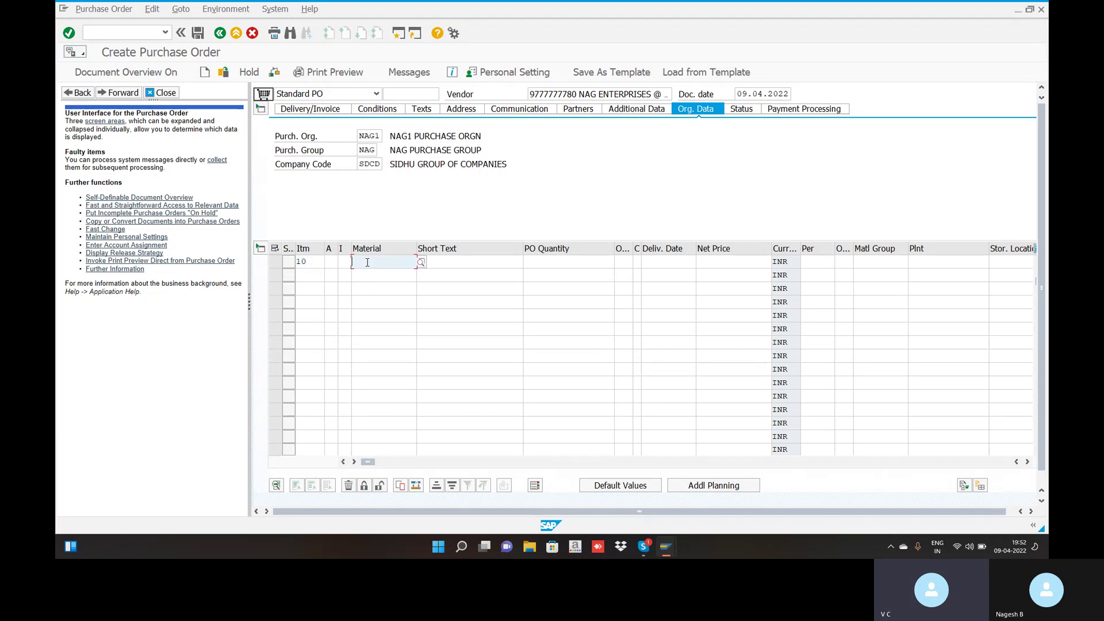
pyautogui.click(367, 262)
pyautogui.click(421, 262)
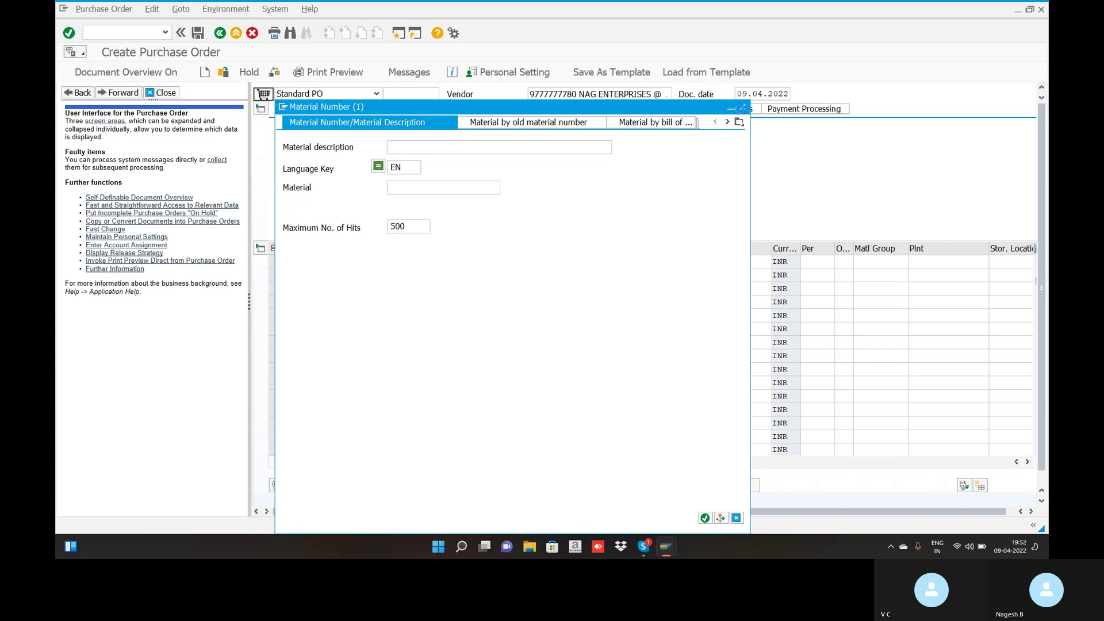
pyautogui.click(742, 107)
pyautogui.click(366, 260)
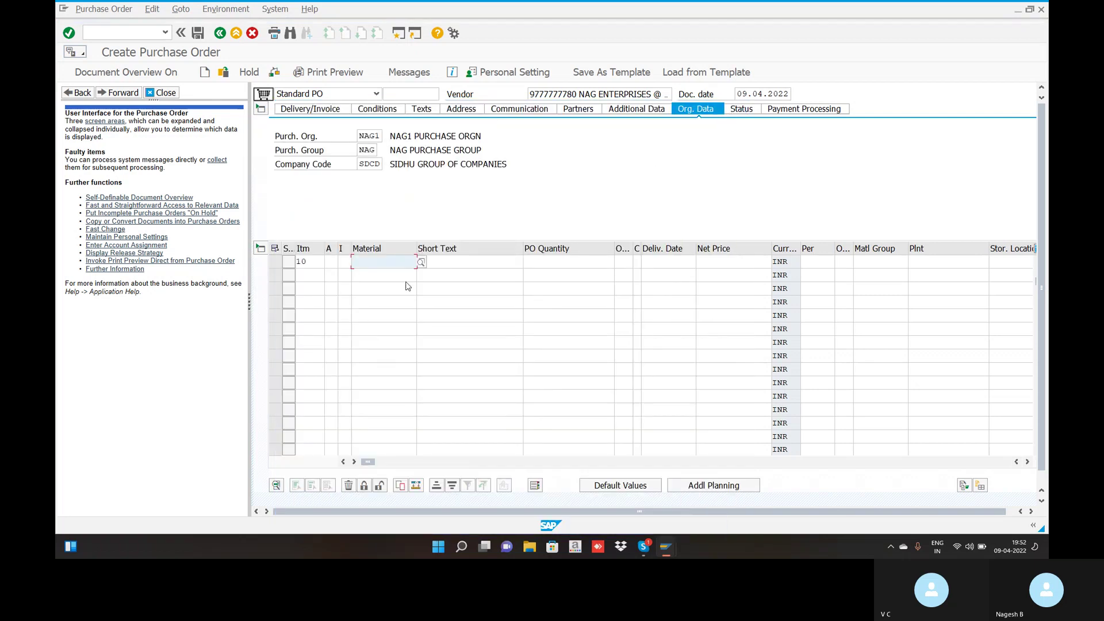
pyautogui.click(376, 273)
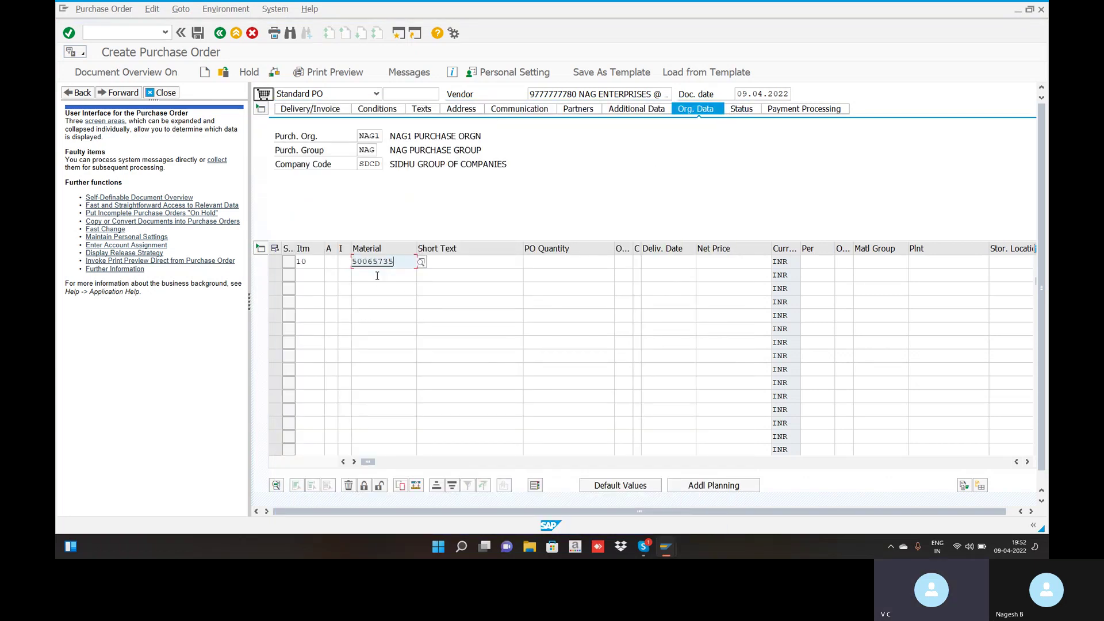
# - Give item 10 the short text AIR CONDITIONER and a PO quantity of 100
pyautogui.click(449, 258)
pyautogui.write('AIR')
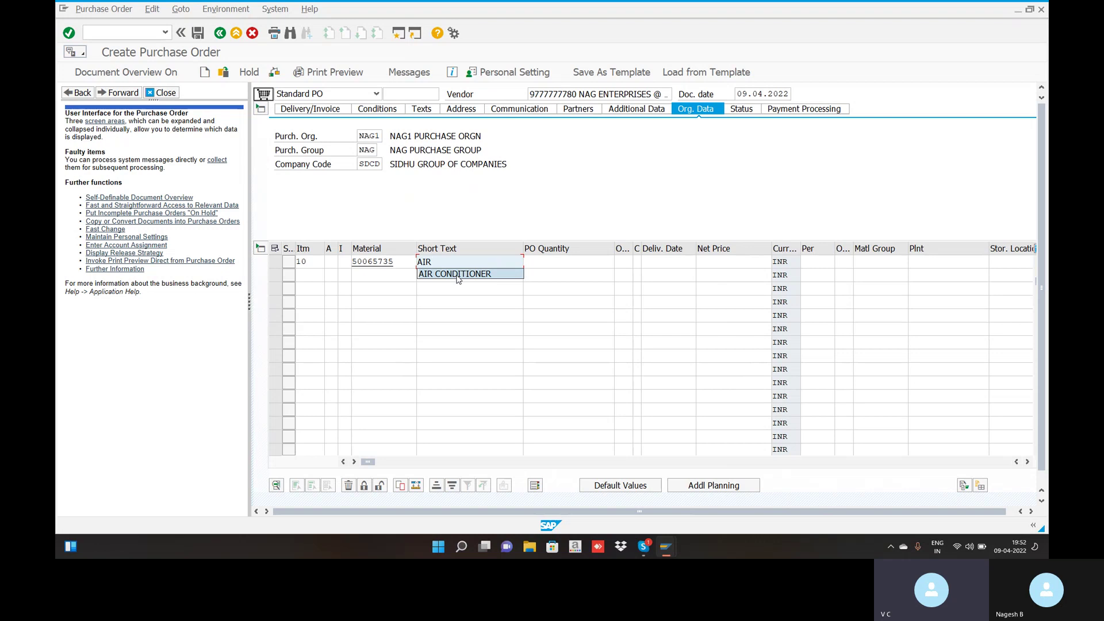
pyautogui.click(458, 274)
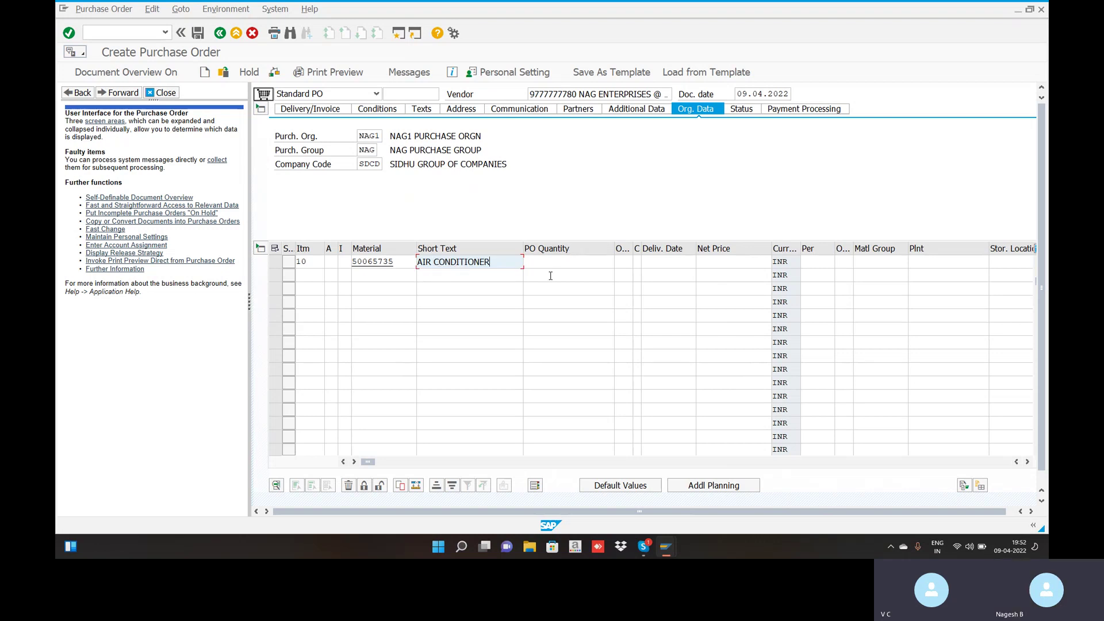
pyautogui.click(571, 267)
pyautogui.write('100')
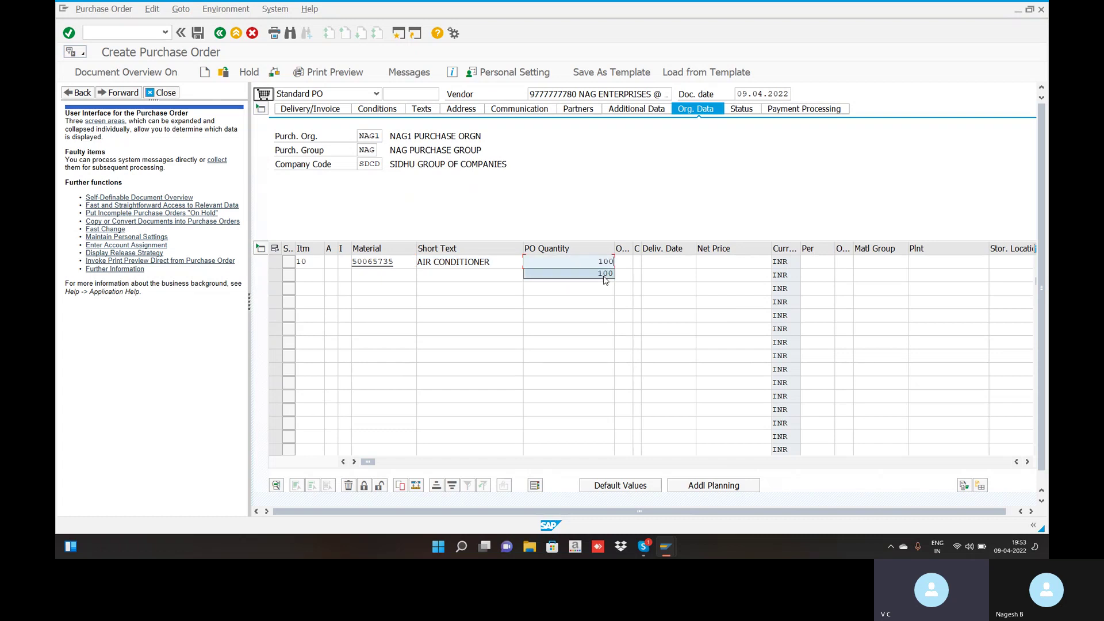
pyautogui.click(604, 274)
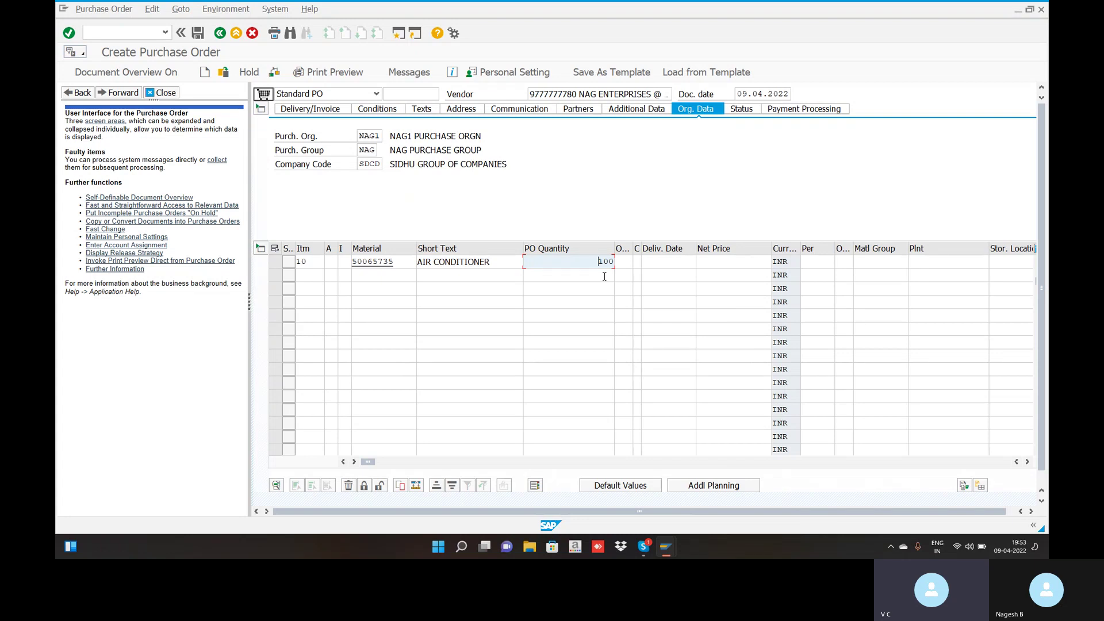
# - Set item 10's delivery date to 09.04.2022 and its net price to 900 INR
pyautogui.click(671, 262)
pyautogui.write('09')
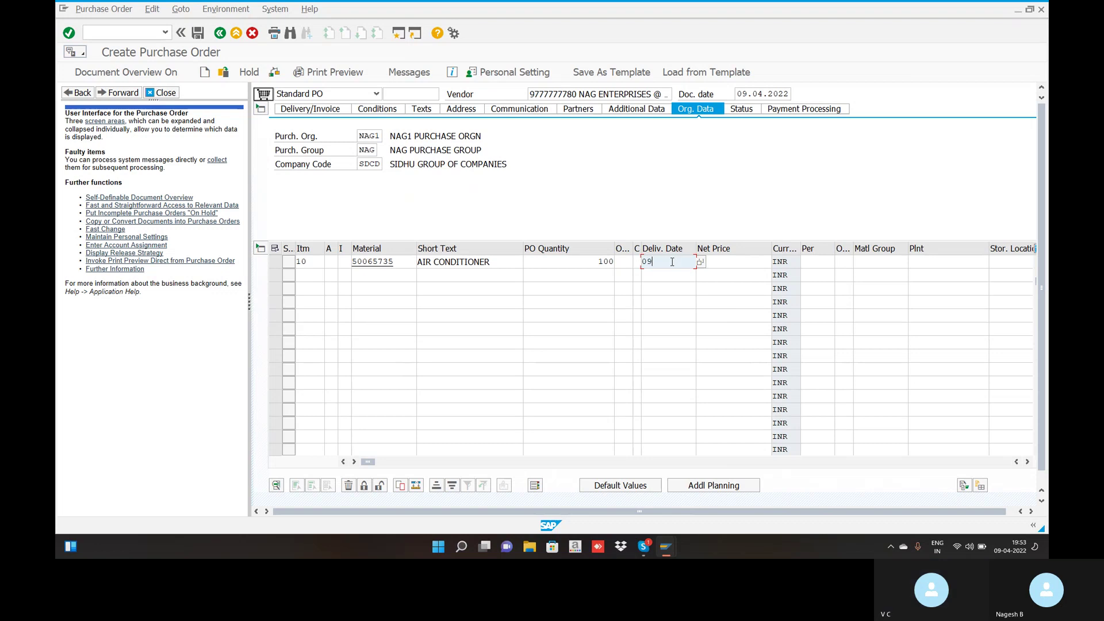
pyautogui.write('.04.2022')
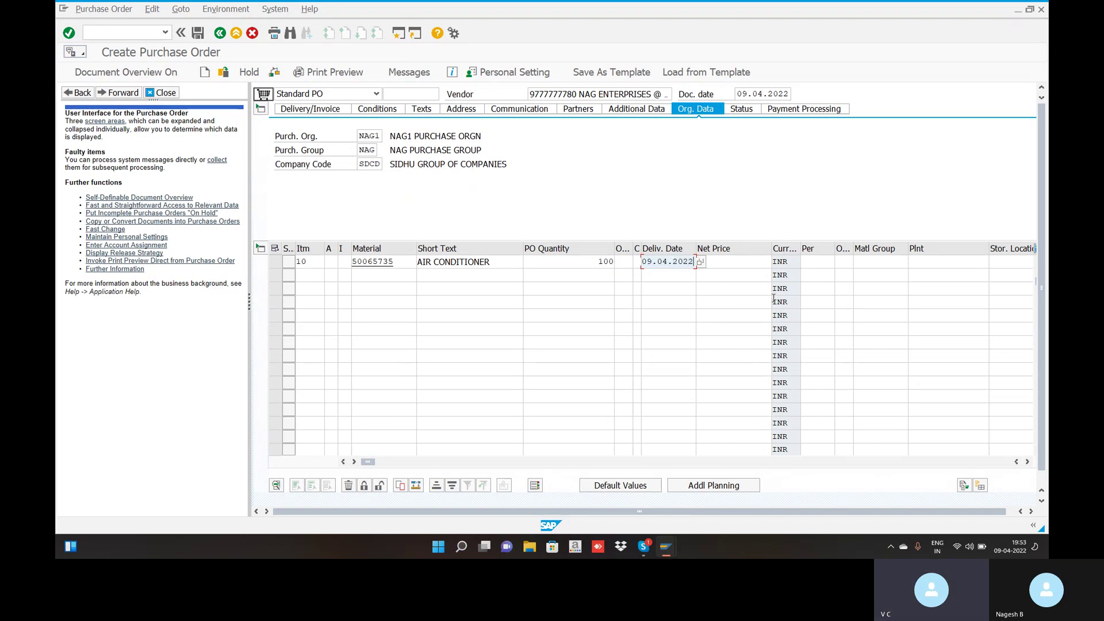
pyautogui.click(748, 263)
pyautogui.press('BackSpace')
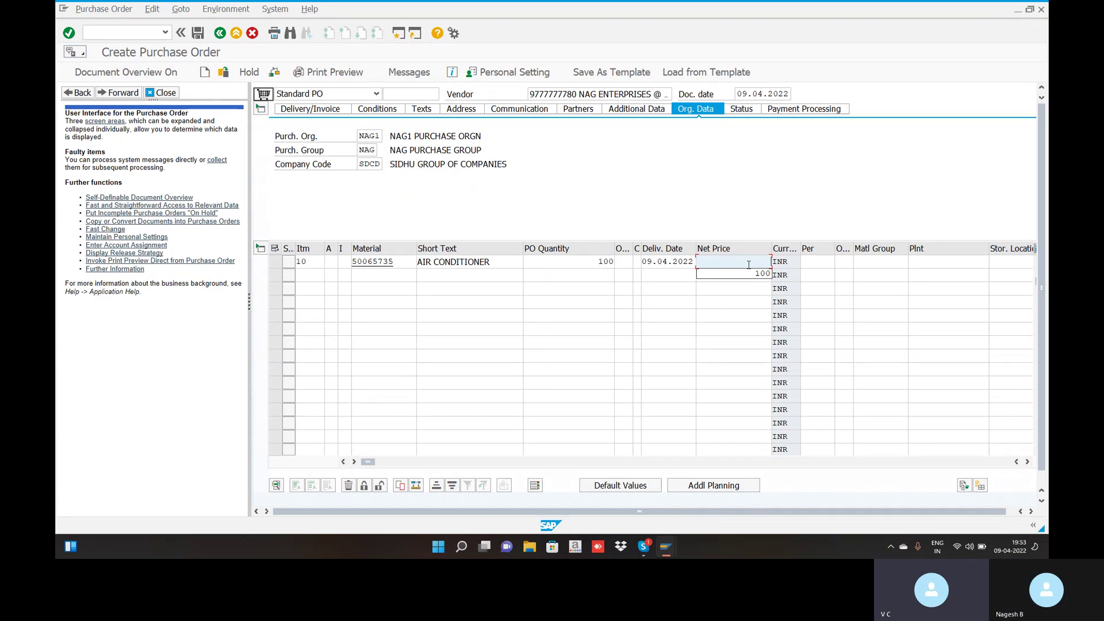
pyautogui.click(750, 269)
pyautogui.write('0')
pyautogui.press('BackSpace')
pyautogui.press('BackSpace')
pyautogui.press('BackSpace')
pyautogui.press('BackSpace')
pyautogui.write('900')
# - Assign material group 00103 (Electronics) and plant NAG1 to item 10
pyautogui.click(899, 262)
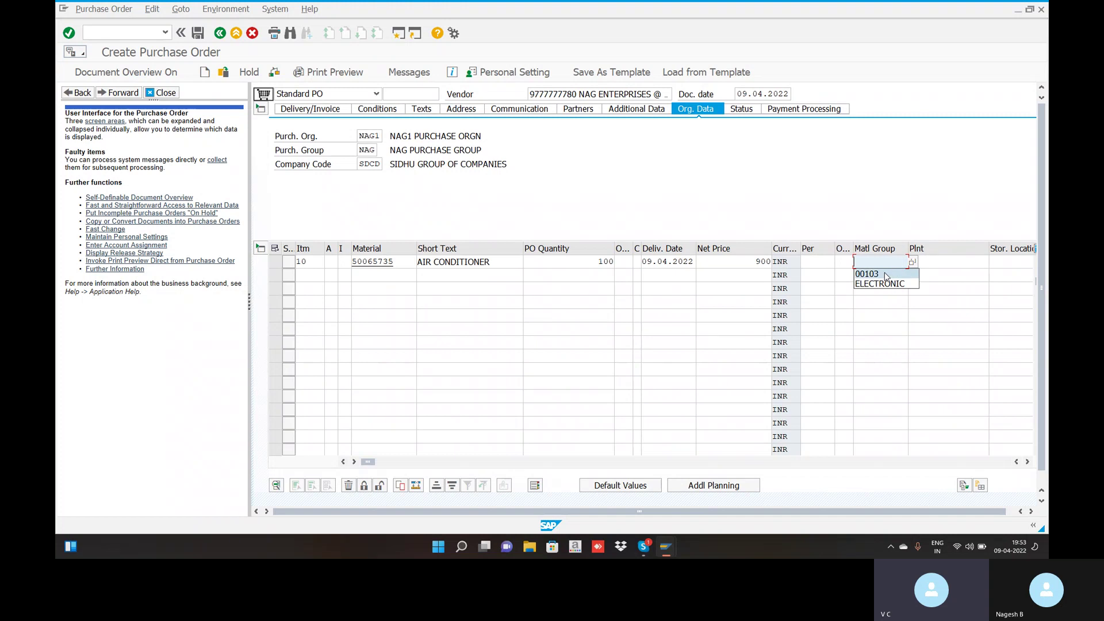
pyautogui.click(882, 275)
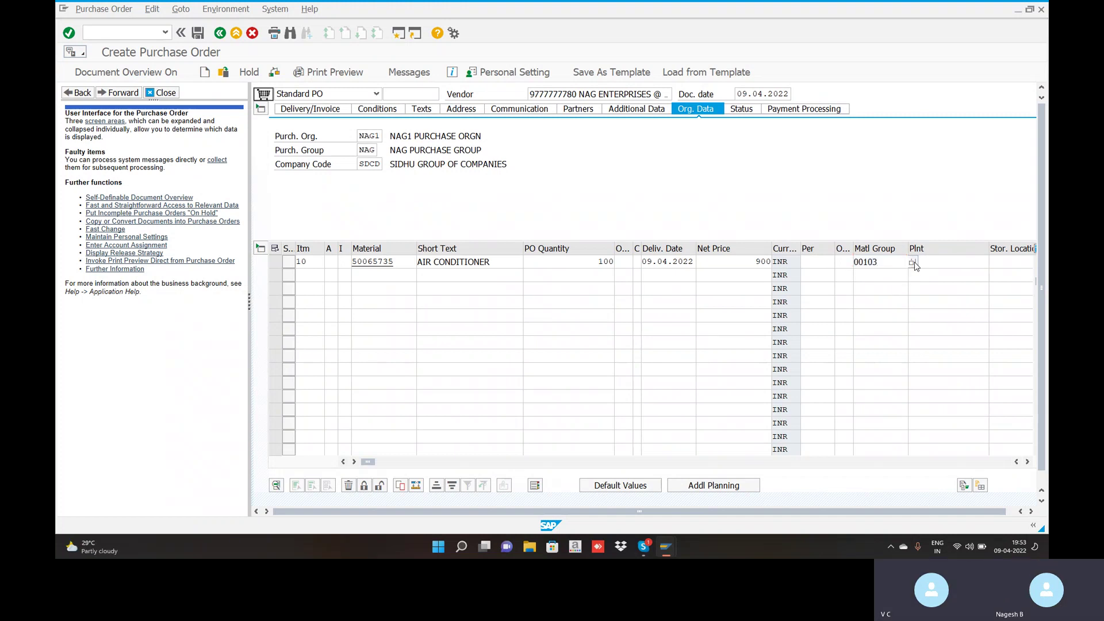
pyautogui.click(912, 264)
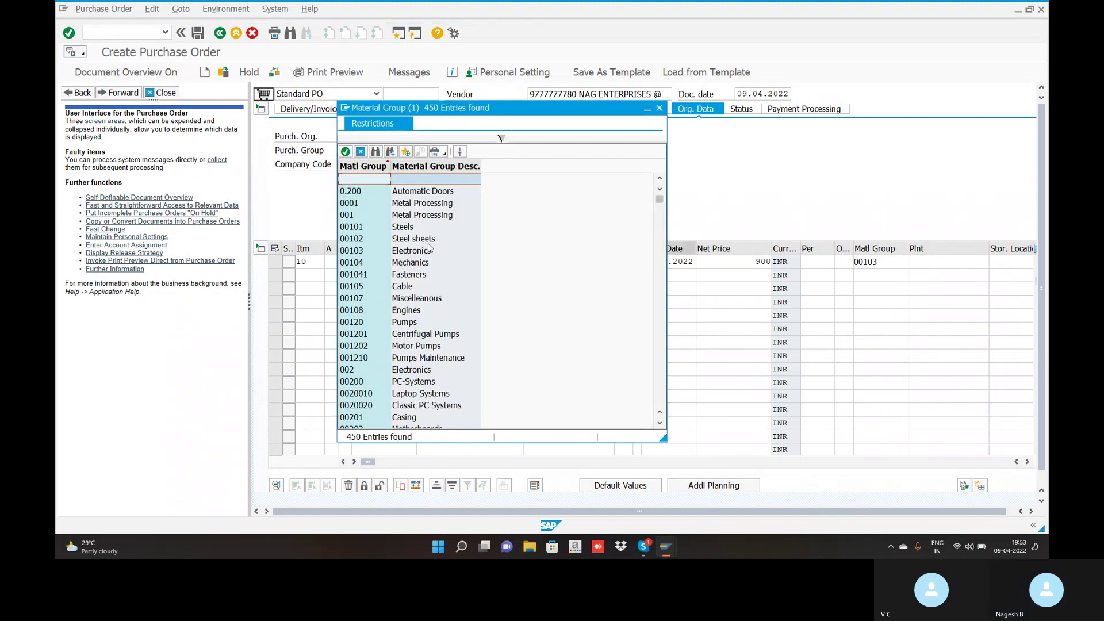
pyautogui.click(414, 252)
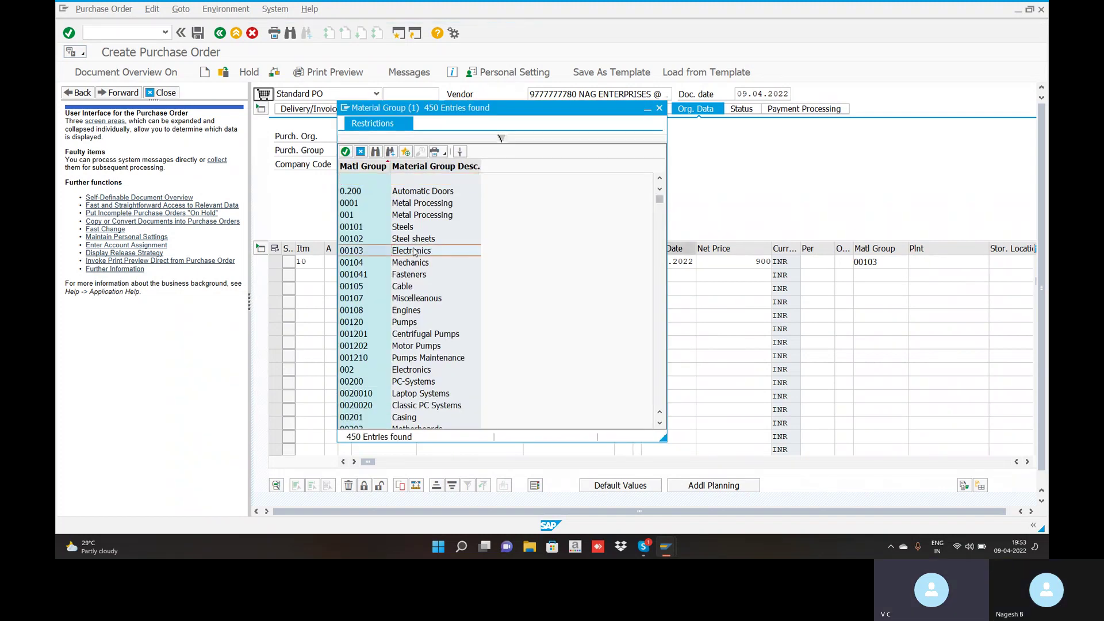
pyautogui.doubleClick(414, 251)
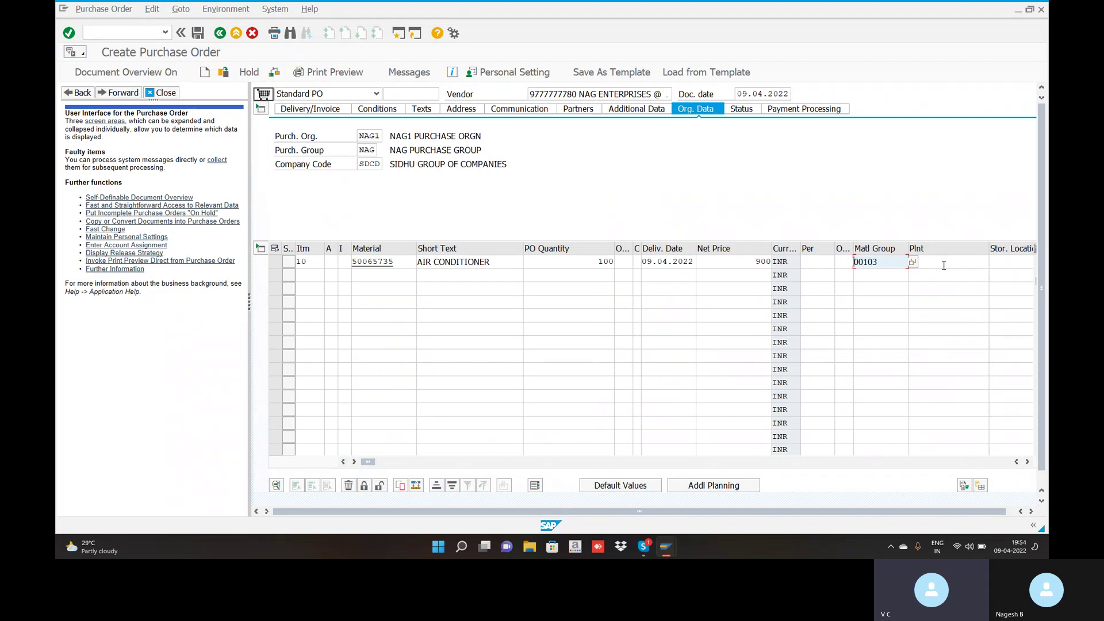
pyautogui.click(943, 265)
pyautogui.write('n')
pyautogui.click(942, 275)
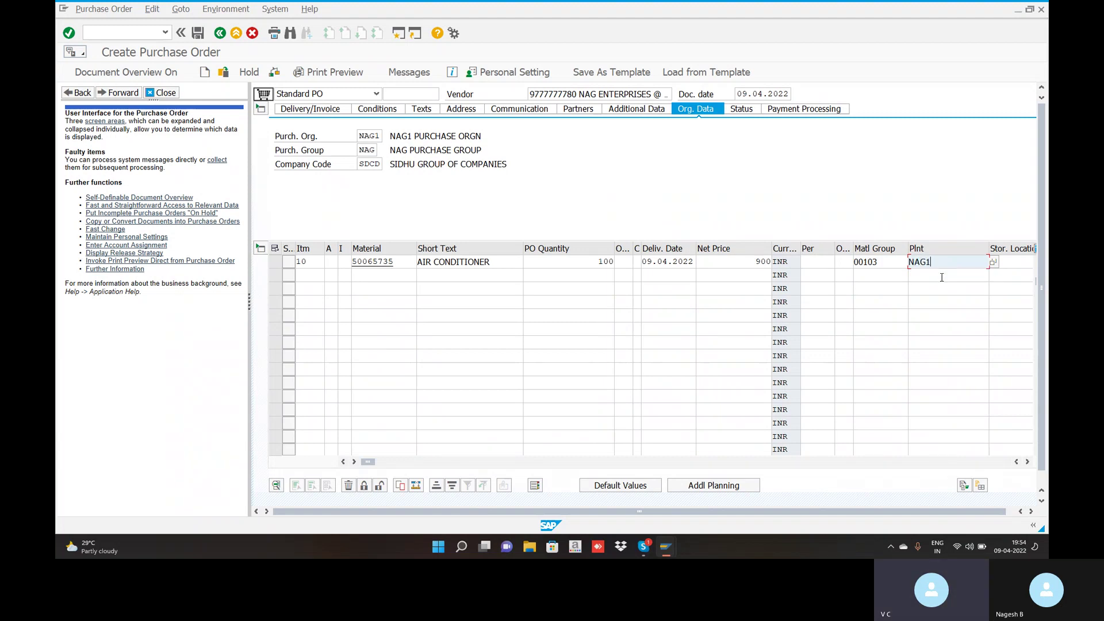
# - Assign storage location NAG1 to item 10
pyautogui.click(1021, 266)
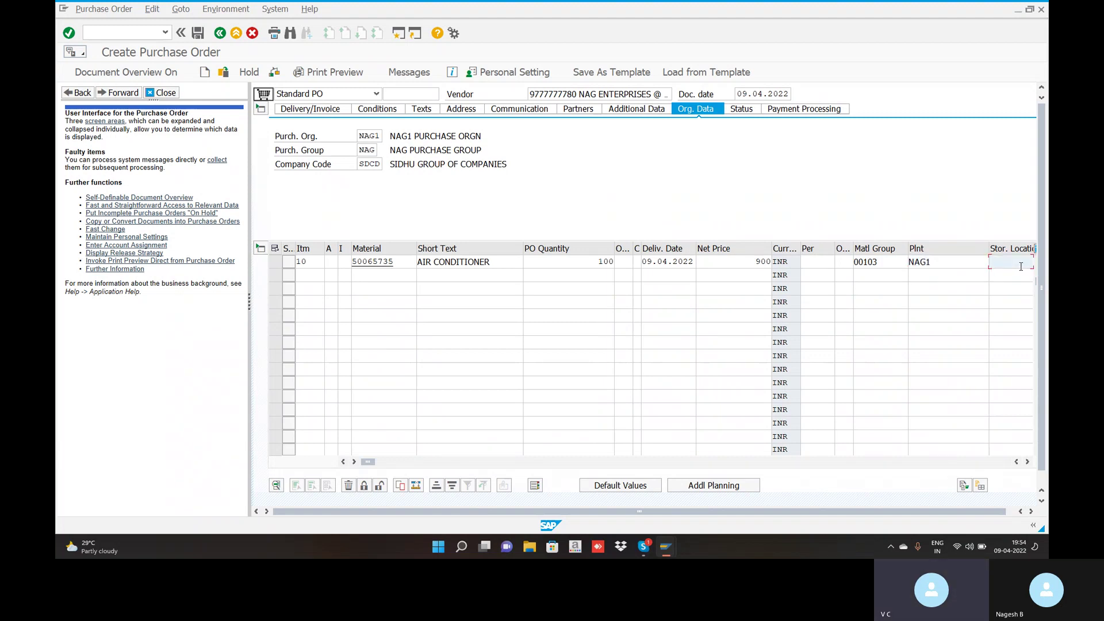
pyautogui.press('BackSpace')
pyautogui.click(1016, 276)
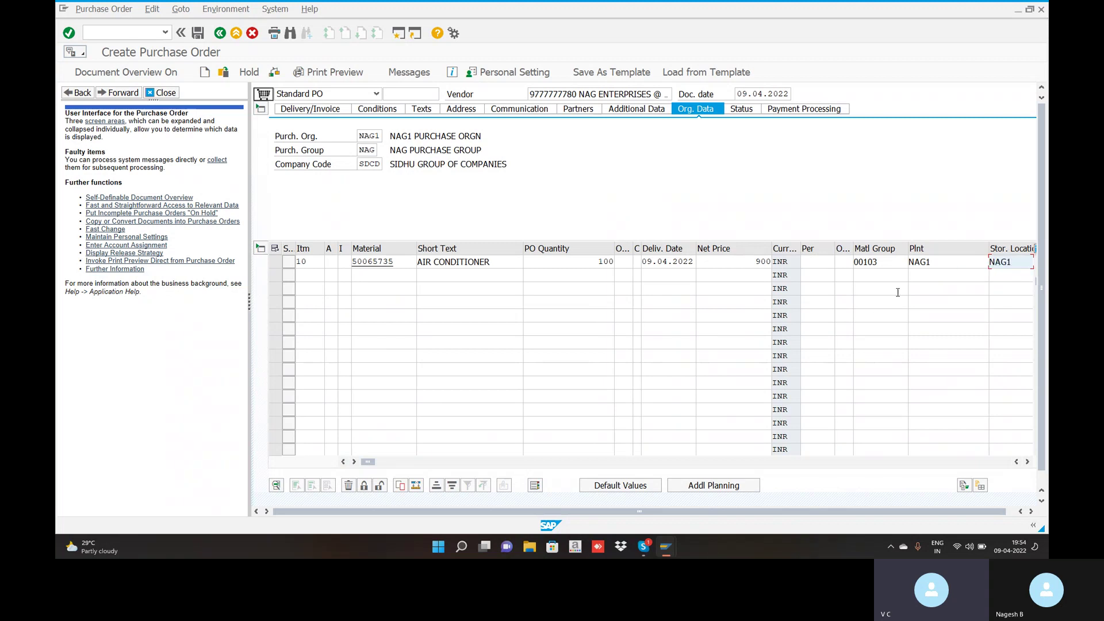
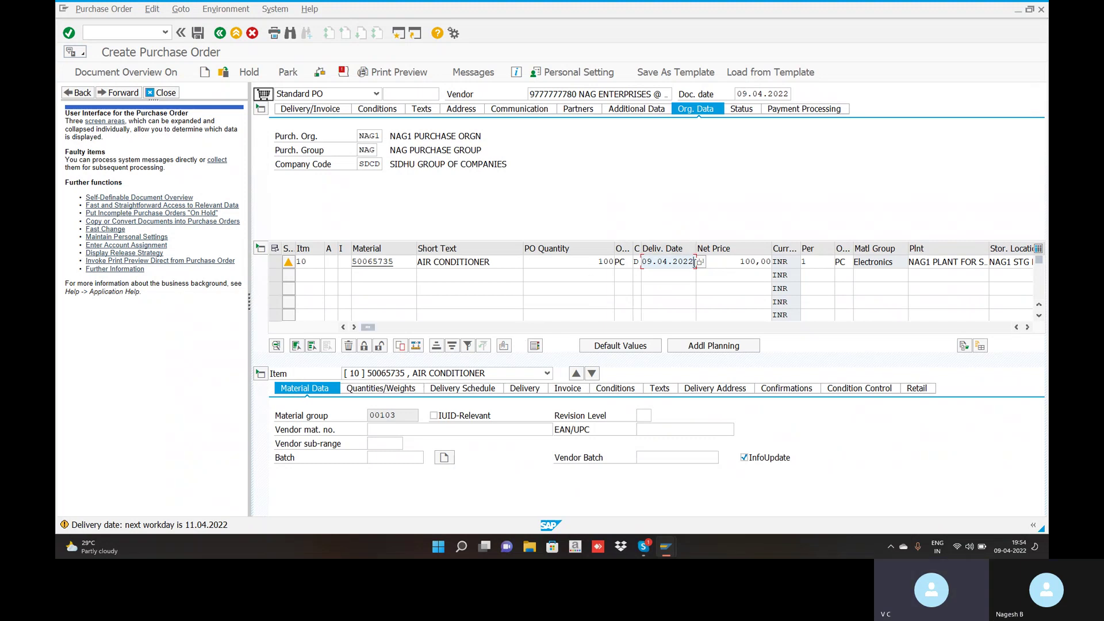
# - Set item 10's delivery date to 11.04.2022 and confirm it
pyautogui.press('BackSpace')
pyautogui.press('BackSpace')
pyautogui.press('BackSpace')
pyautogui.press('BackSpace')
pyautogui.press('BackSpace')
pyautogui.press('BackSpace')
pyautogui.press('BackSpace')
pyautogui.press('BackSpace')
pyautogui.press('BackSpace')
pyautogui.press('BackSpace')
pyautogui.write('11.04.2022')
pyautogui.press('Return')
pyautogui.press('Return')
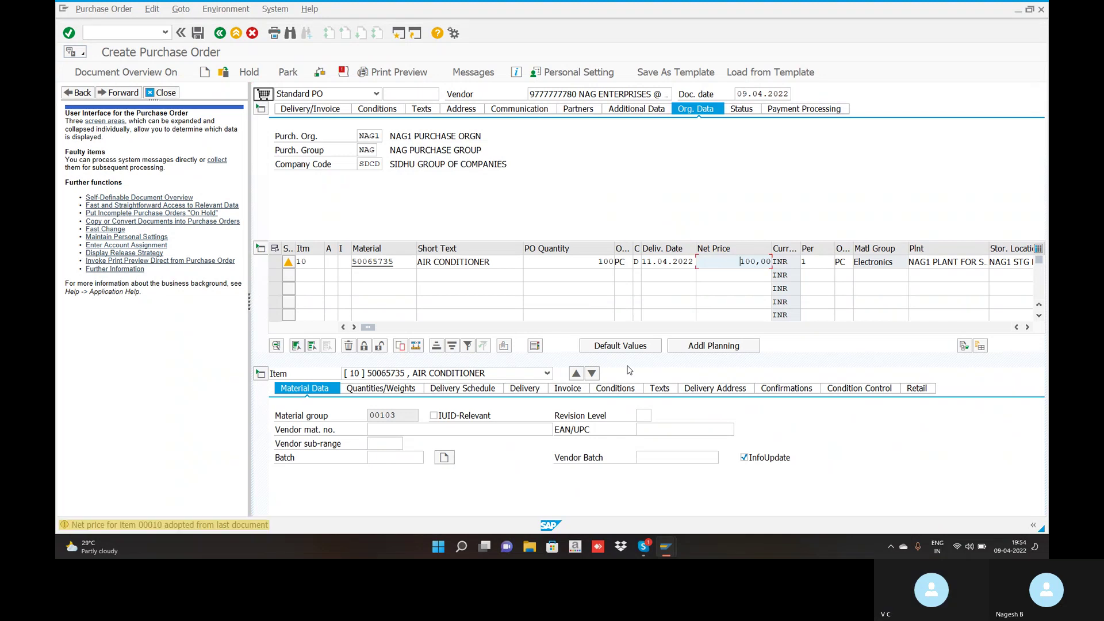
pyautogui.click(71, 546)
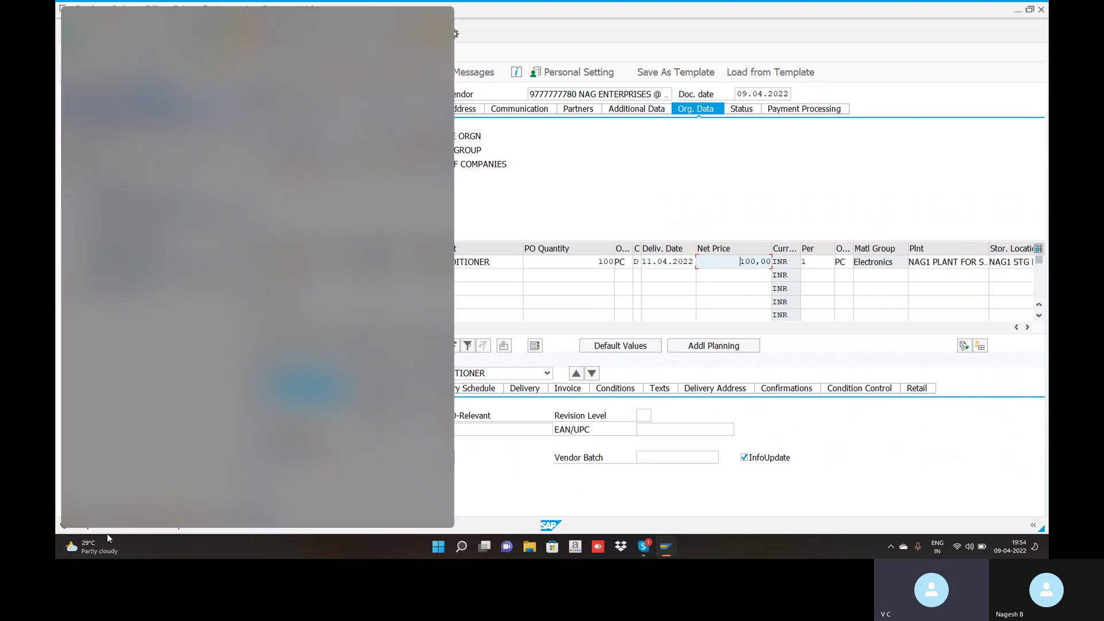
pyautogui.click(350, 539)
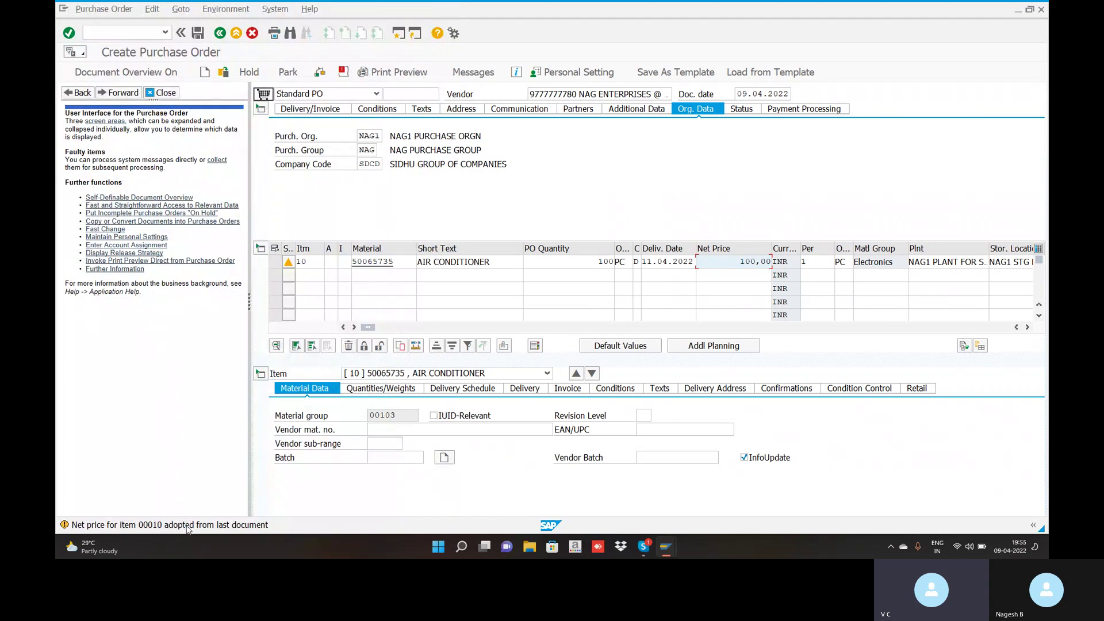
# - Set item 10's net price to 900 INR and confirm it
pyautogui.click(738, 268)
pyautogui.press('BackSpace')
pyautogui.press('BackSpace')
pyautogui.press('BackSpace')
pyautogui.press('BackSpace')
pyautogui.press('BackSpace')
pyautogui.press('BackSpace')
pyautogui.write('900')
pyautogui.press('Return')
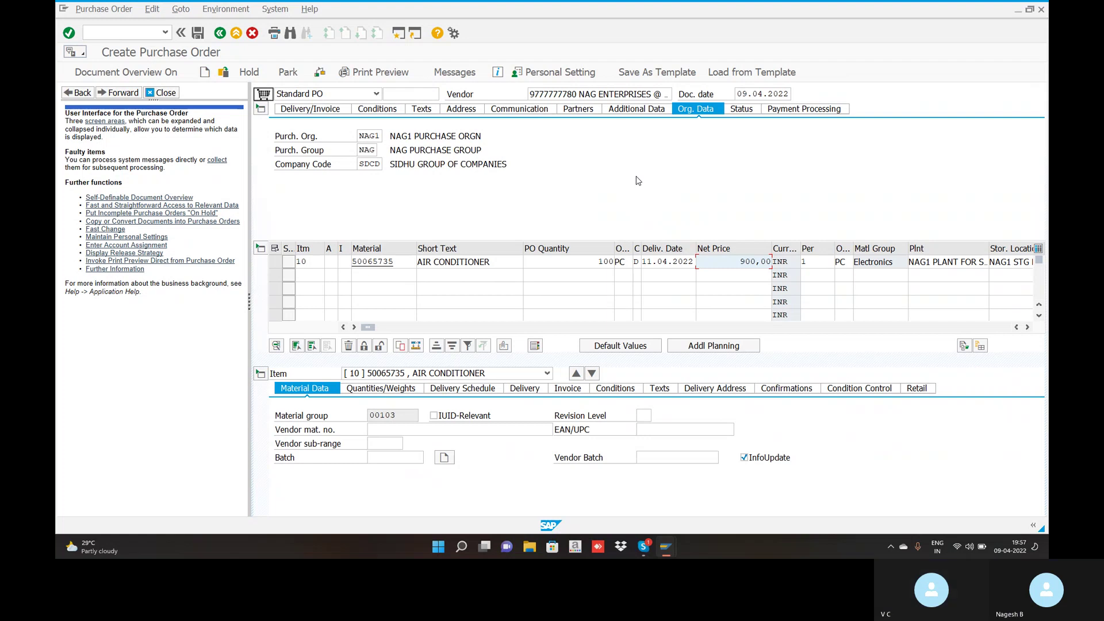
# - Open item 10's pricing conditions and look through the available condition types without choosing one
pyautogui.click(619, 393)
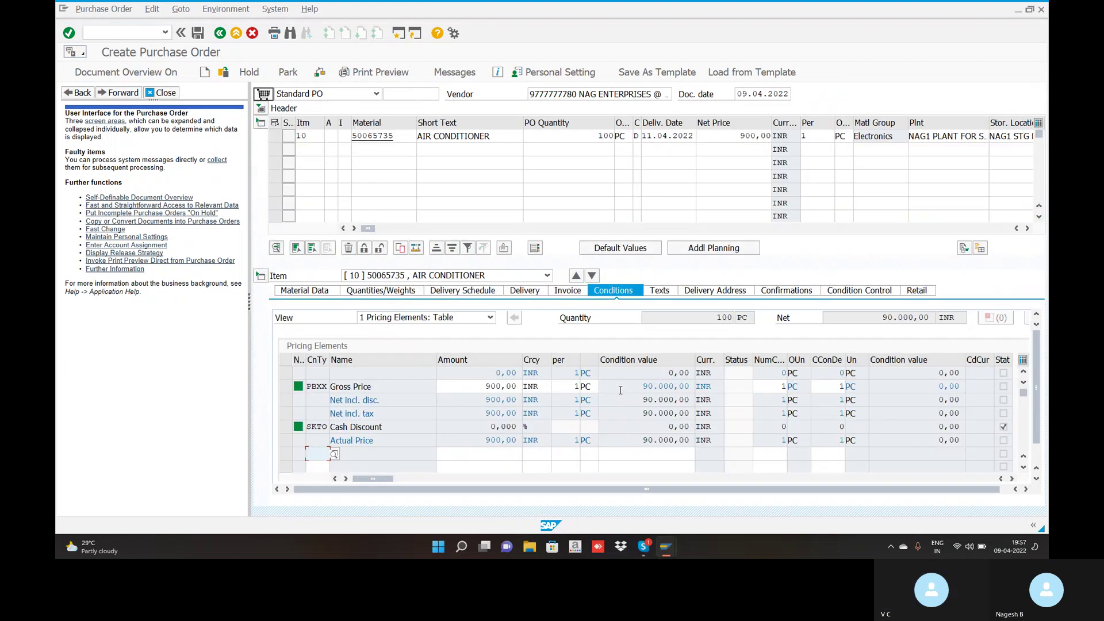
pyautogui.scroll(-1, 618, 484)
pyautogui.scroll(1, 618, 484)
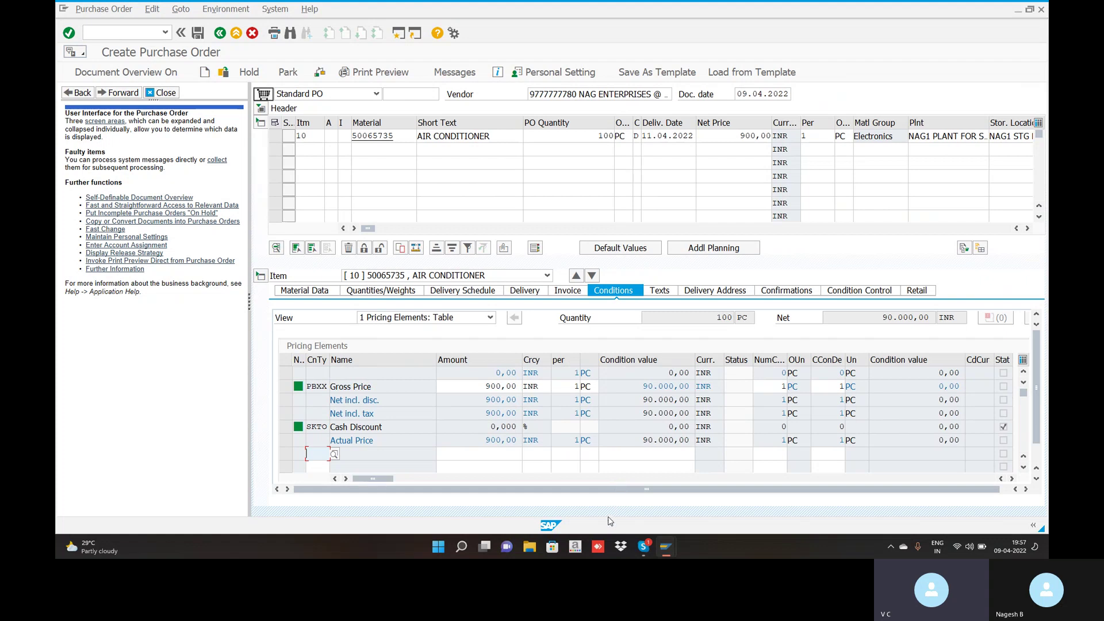
pyautogui.click(334, 454)
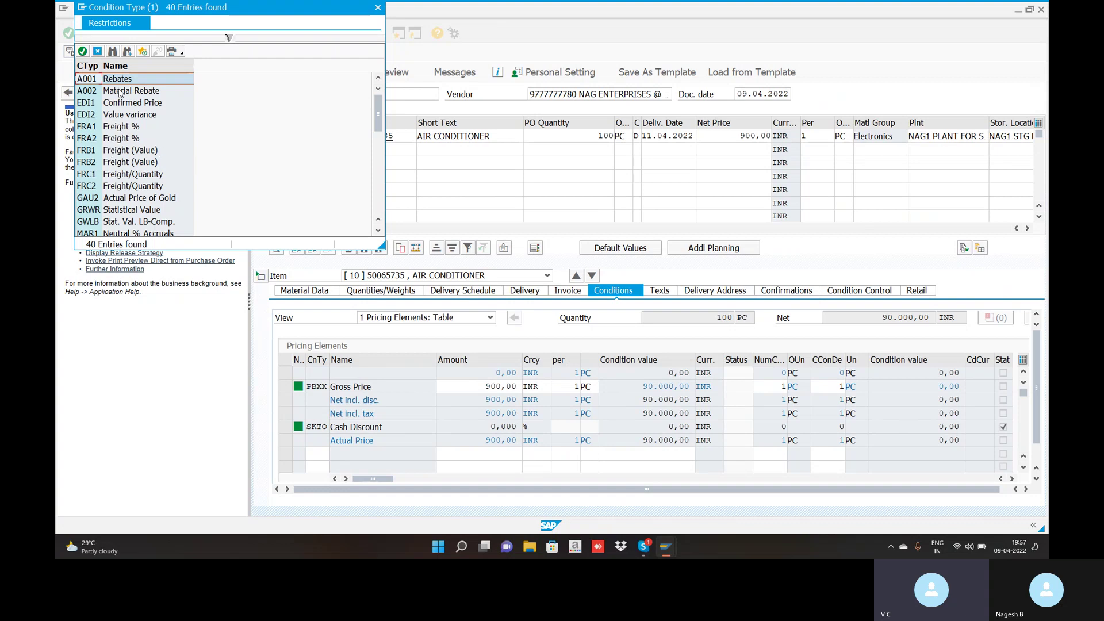
pyautogui.click(378, 9)
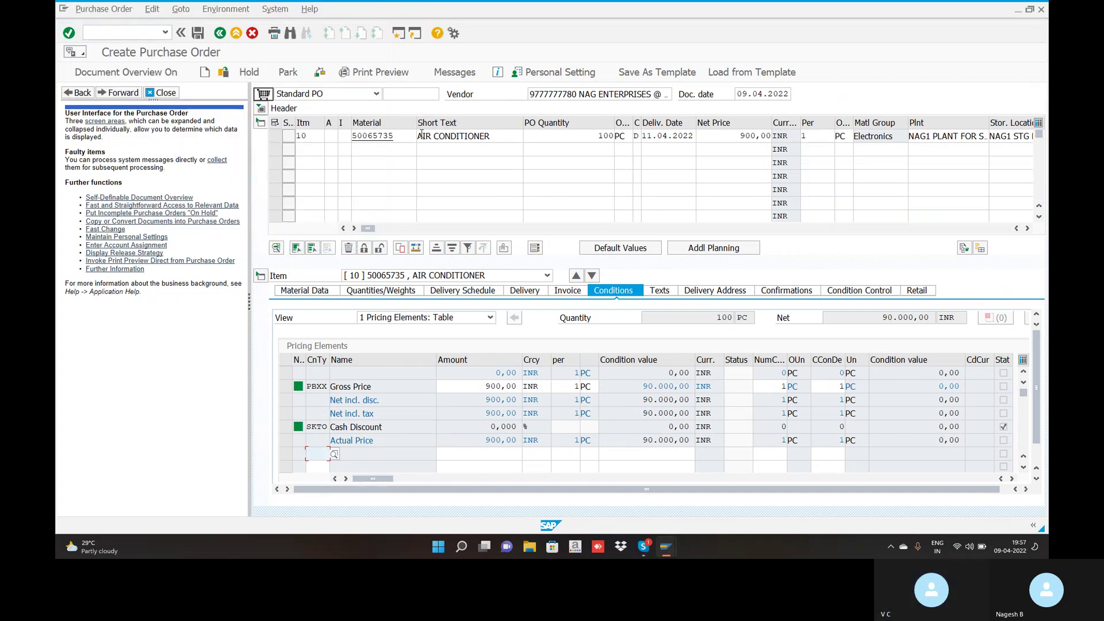
# - Open a new SAP session and start transaction OBYC
pyautogui.click(399, 34)
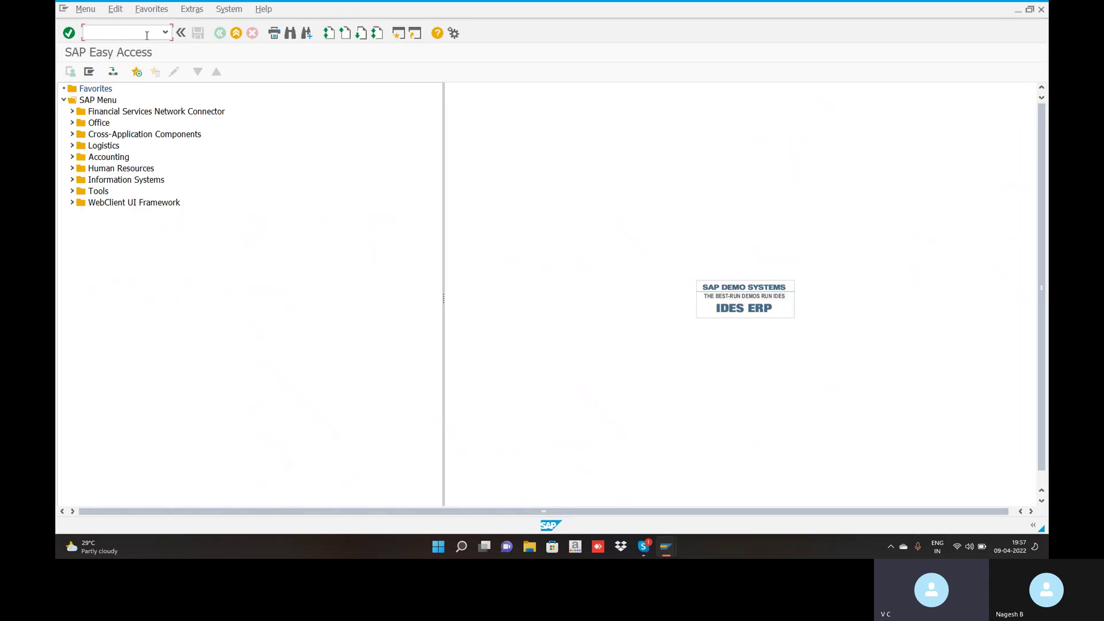
pyautogui.write('OBYC')
pyautogui.press('Return')
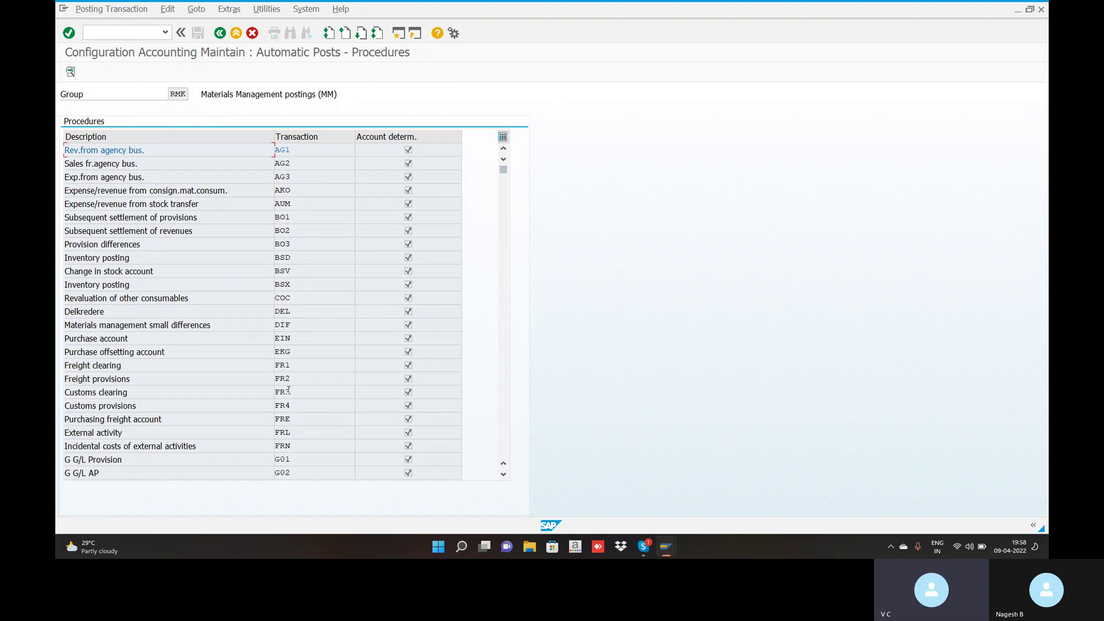
# - Open the Freight clearing procedure (FR1) for chart of accounts SDOC
pyautogui.scroll(-1, 287, 387)
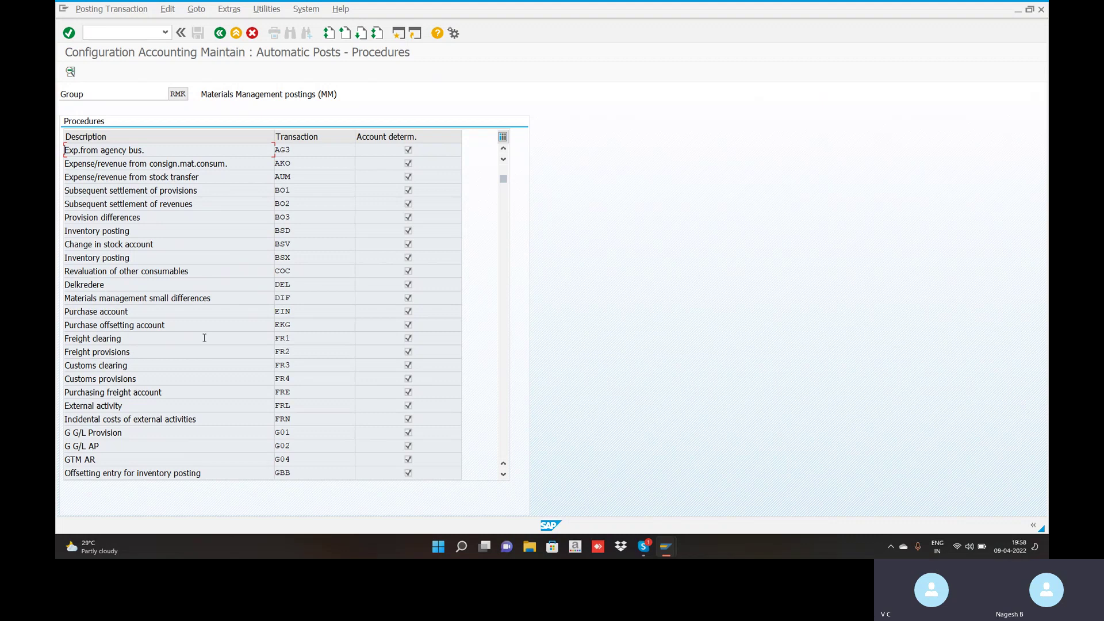
pyautogui.doubleClick(289, 337)
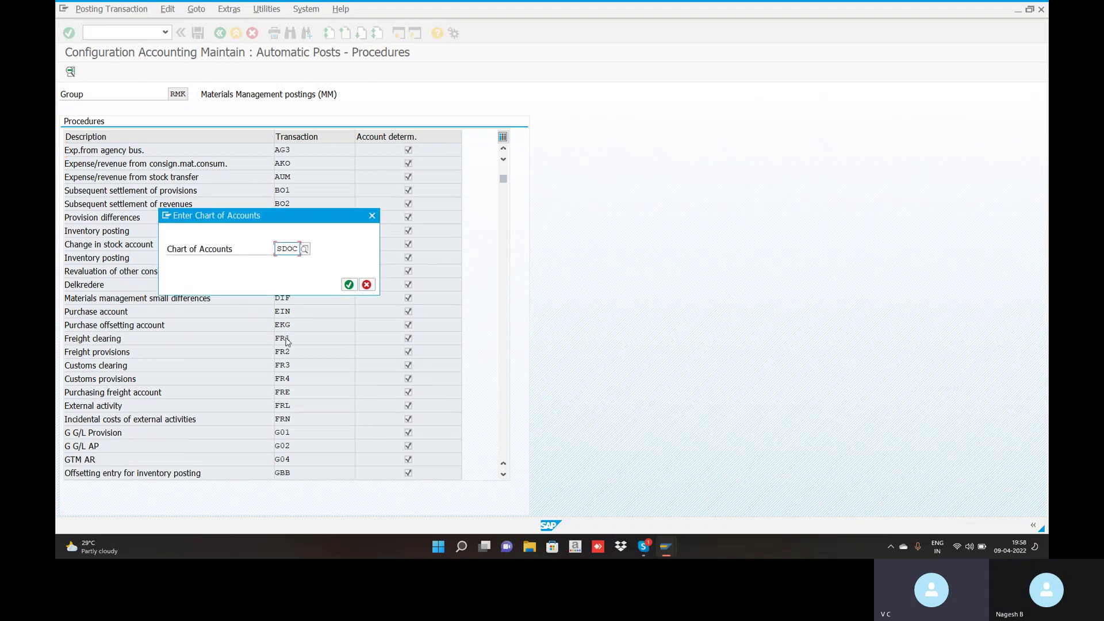
pyautogui.click(349, 284)
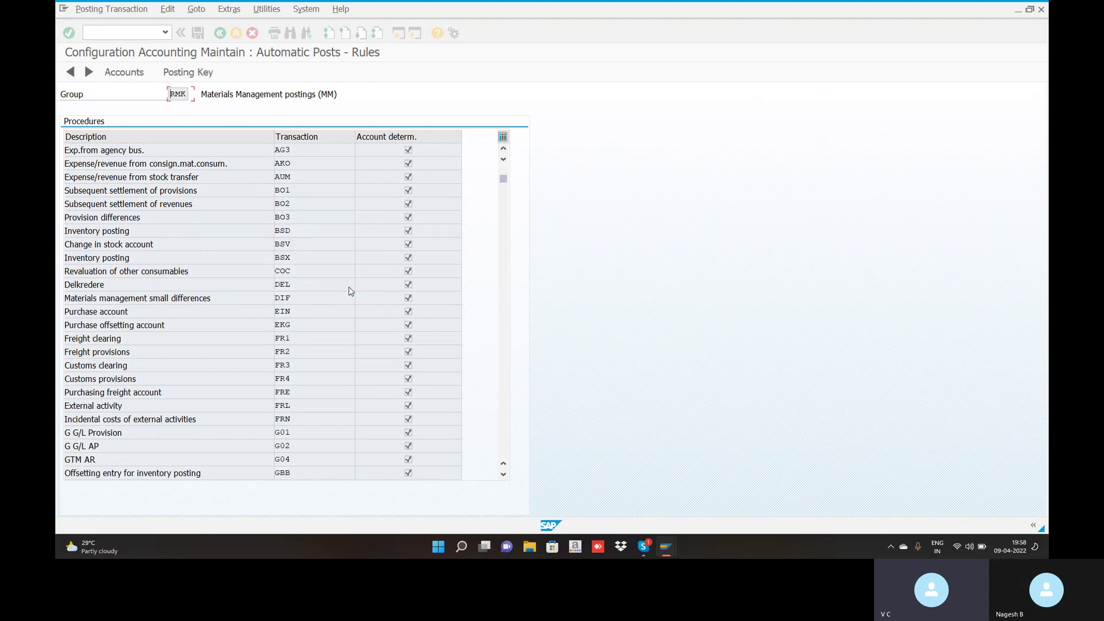
# - Base FR1 account determination on valuation modifier and valuation class, and save the rules
pyautogui.click(178, 164)
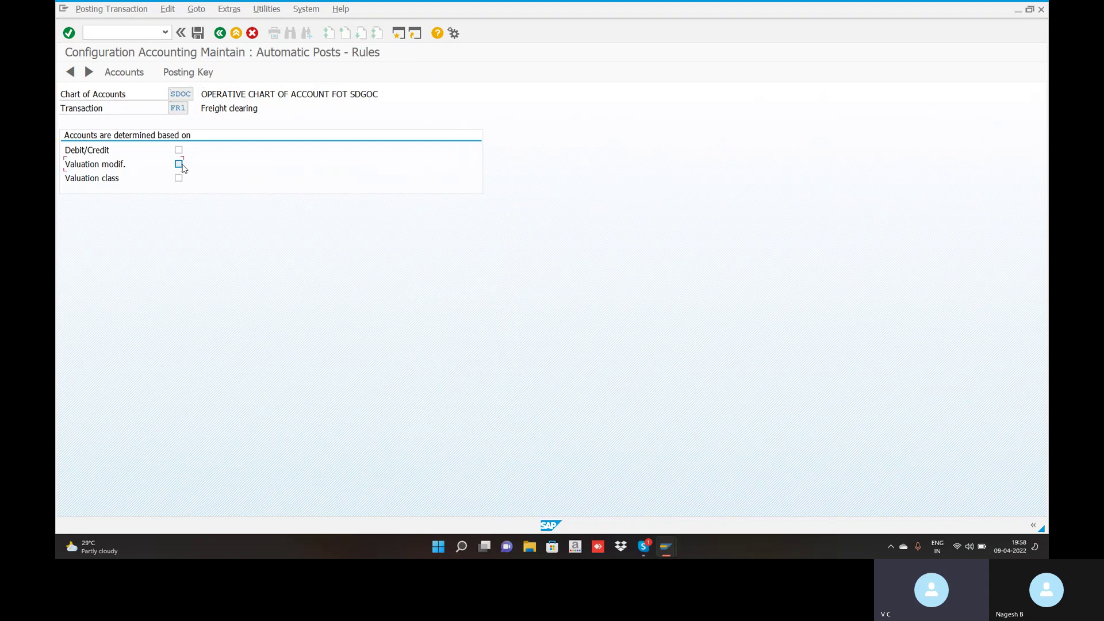
pyautogui.click(179, 178)
pyautogui.click(178, 164)
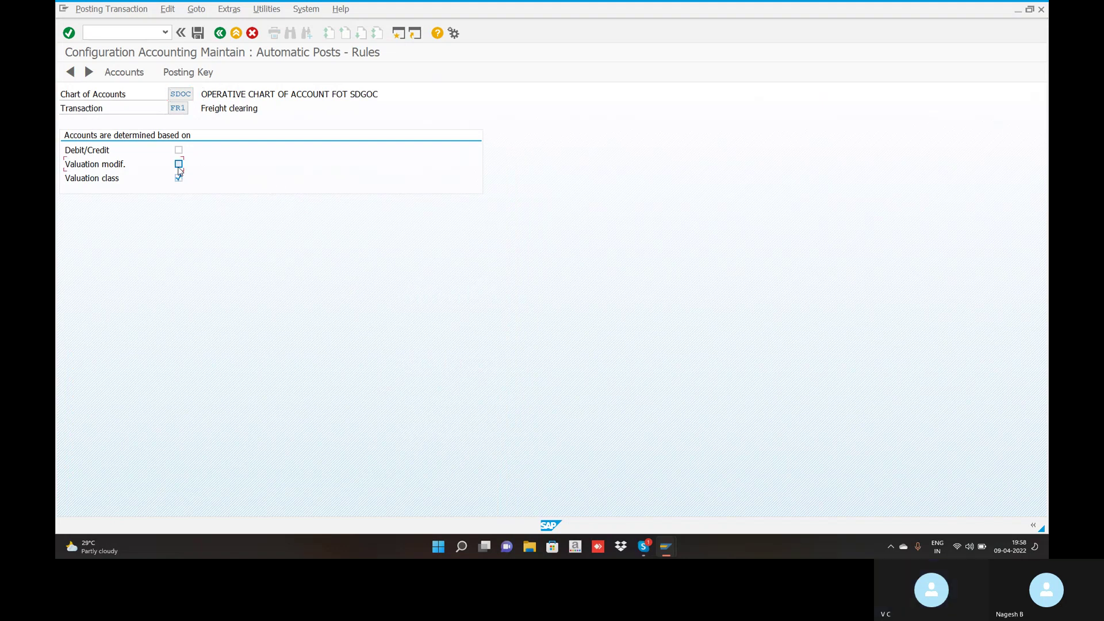
pyautogui.click(198, 34)
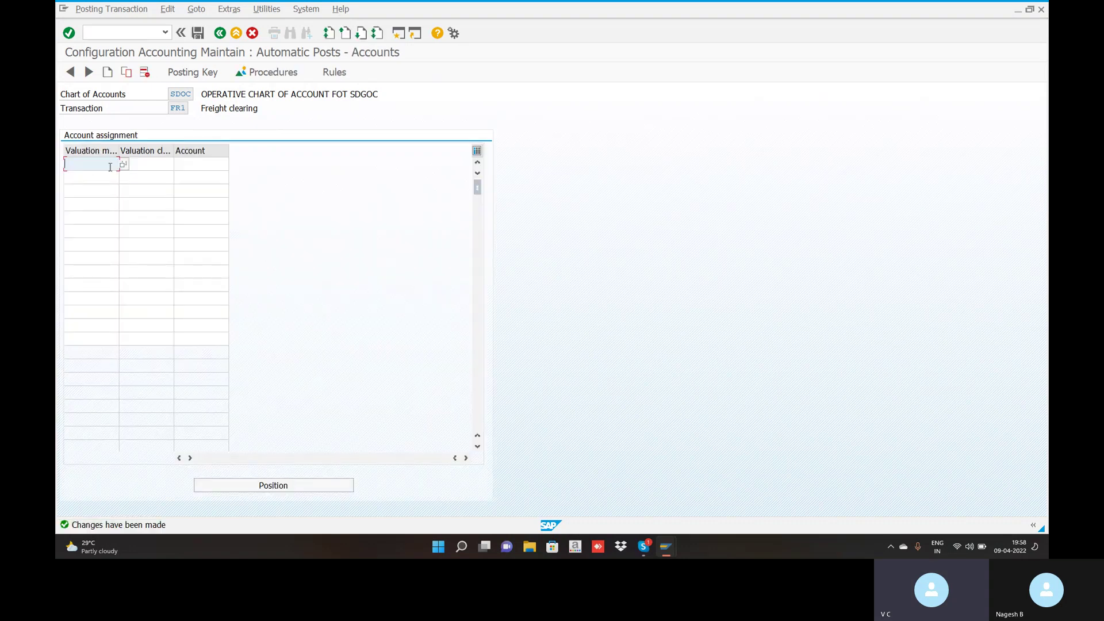
# - Enter valuation modifier XYZ and valuation class 3100 in the first FR1 account assignment row
pyautogui.click(106, 170)
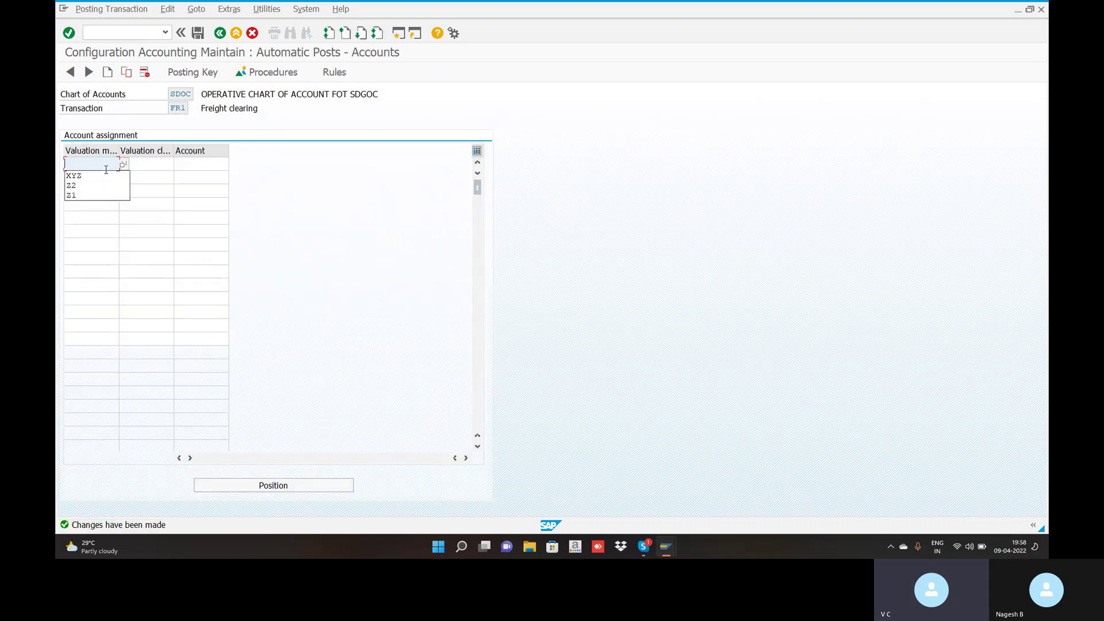
pyautogui.click(81, 177)
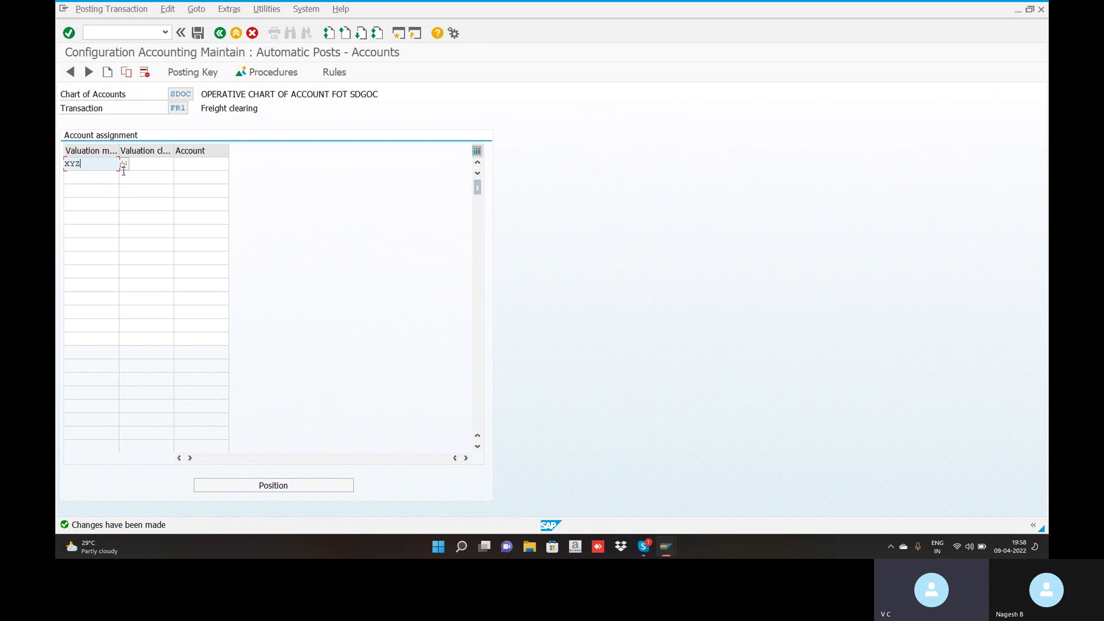
pyautogui.click(145, 165)
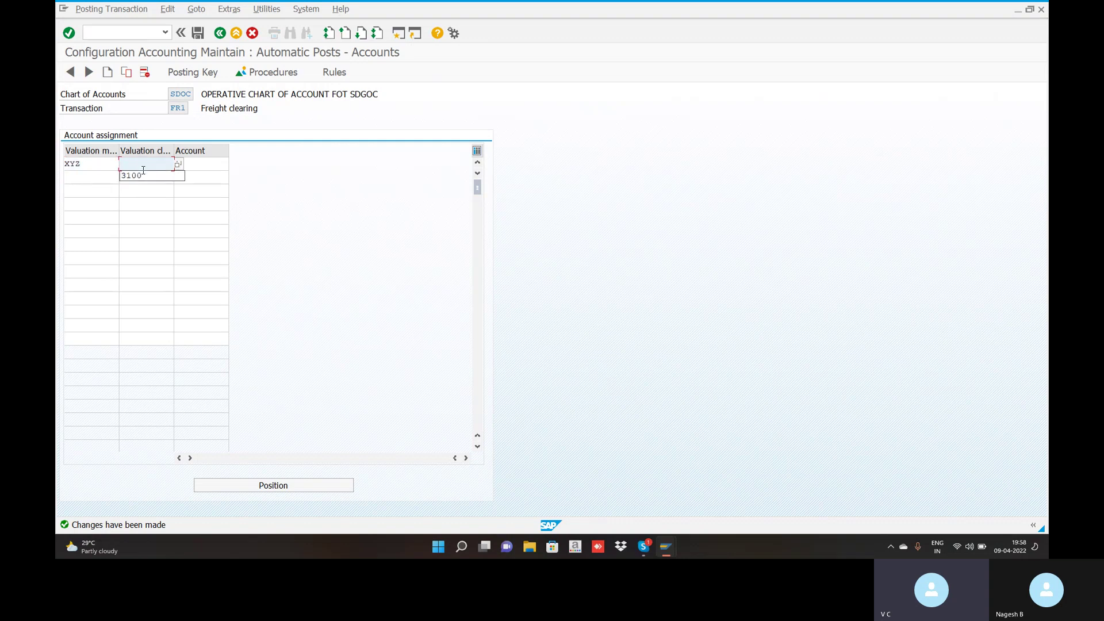
pyautogui.click(141, 176)
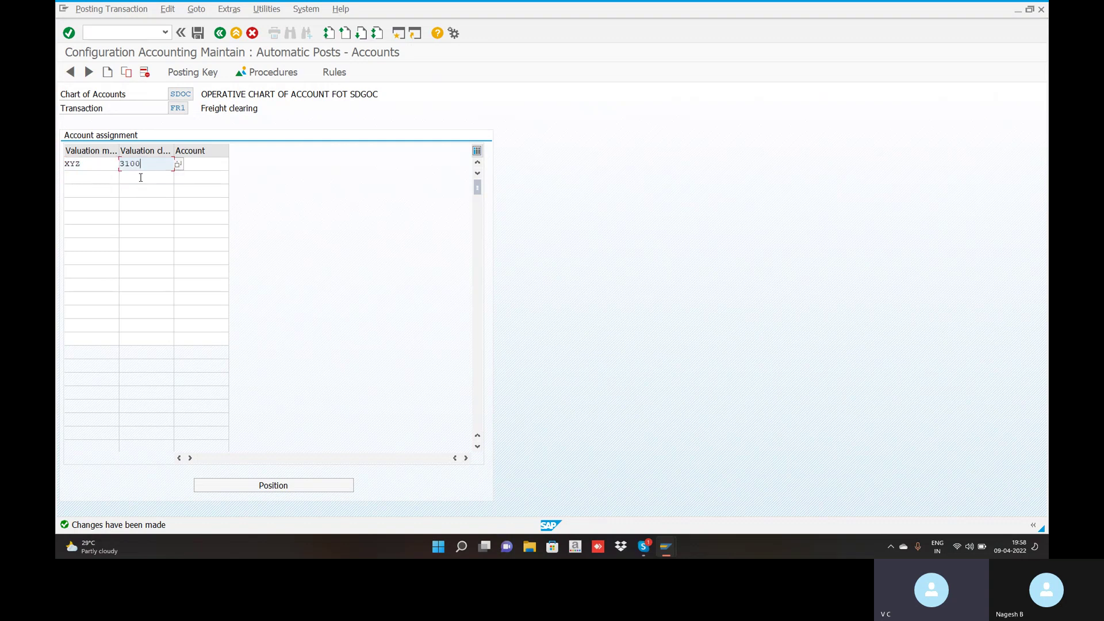
# - Look up and assign G/L account 100508, INCOMING FREIGHT CLEARING ACCOUNT, to the XYZ/3100 row, and save the assignment
pyautogui.click(207, 164)
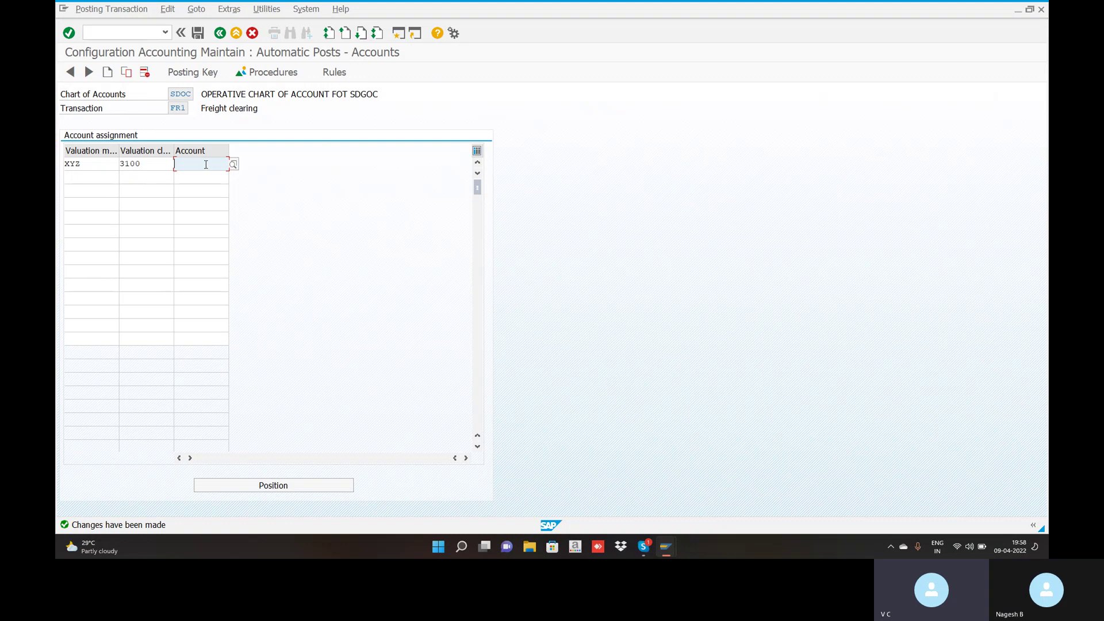
pyautogui.click(205, 164)
pyautogui.click(233, 165)
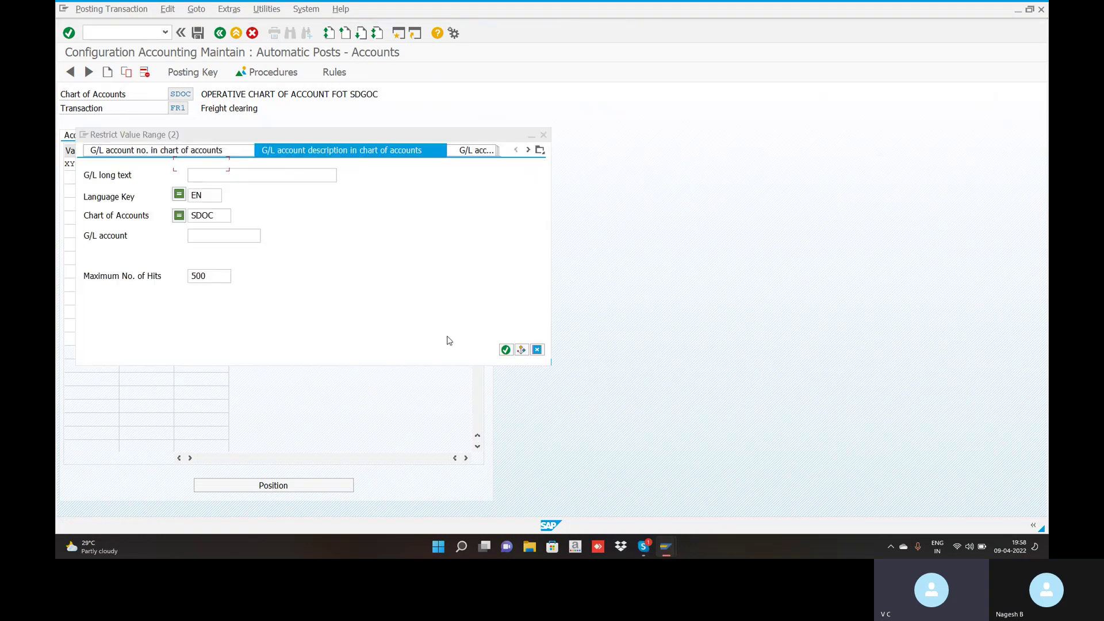
pyautogui.click(505, 350)
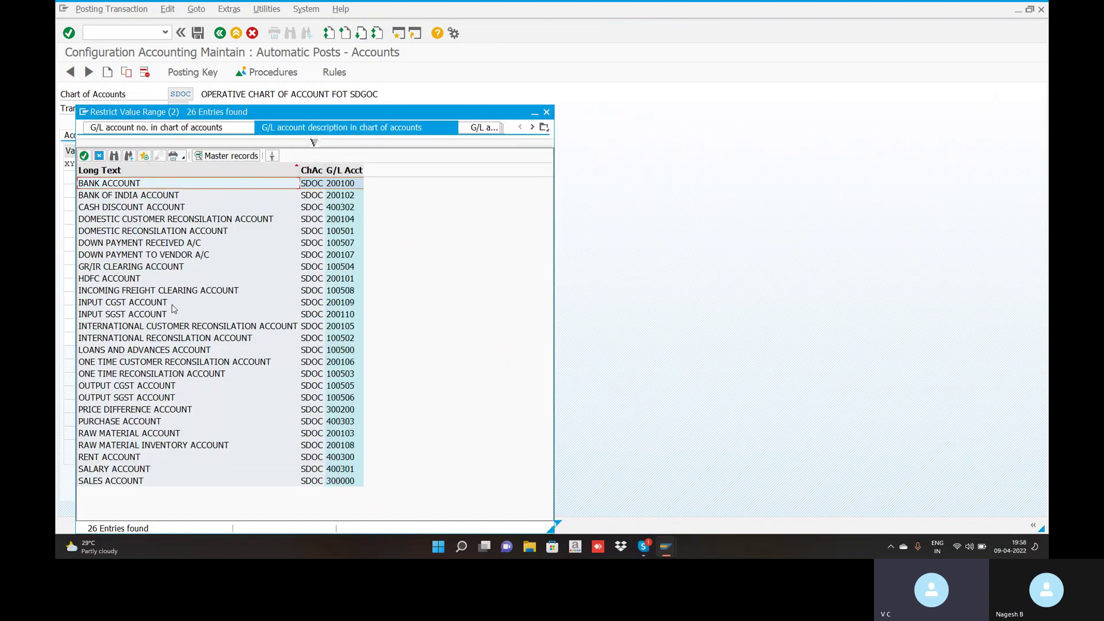
pyautogui.doubleClick(136, 291)
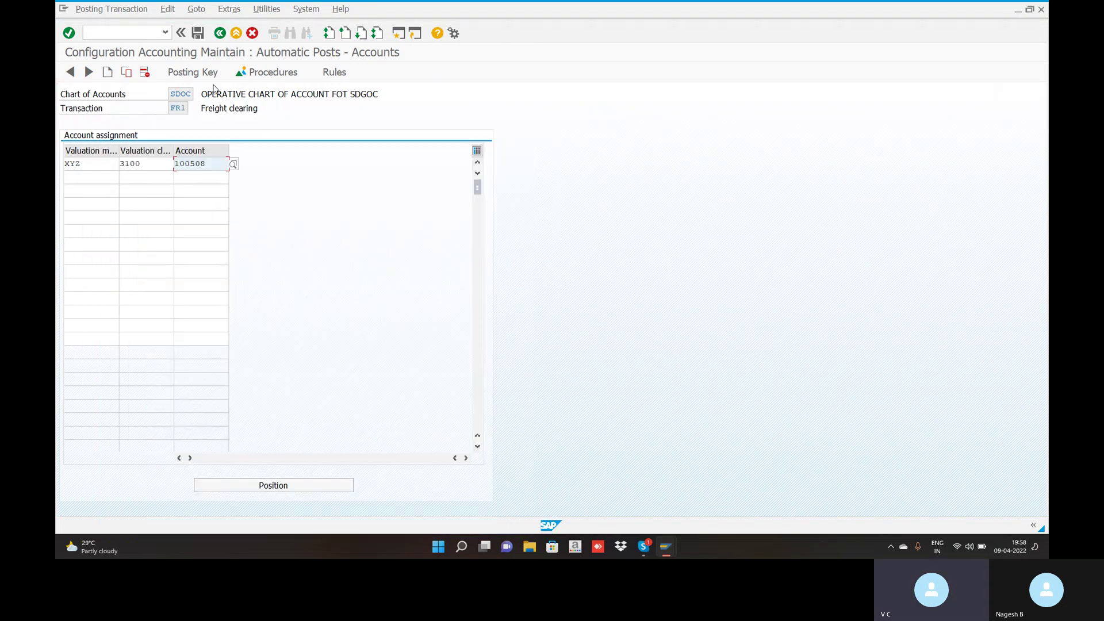
pyautogui.click(198, 33)
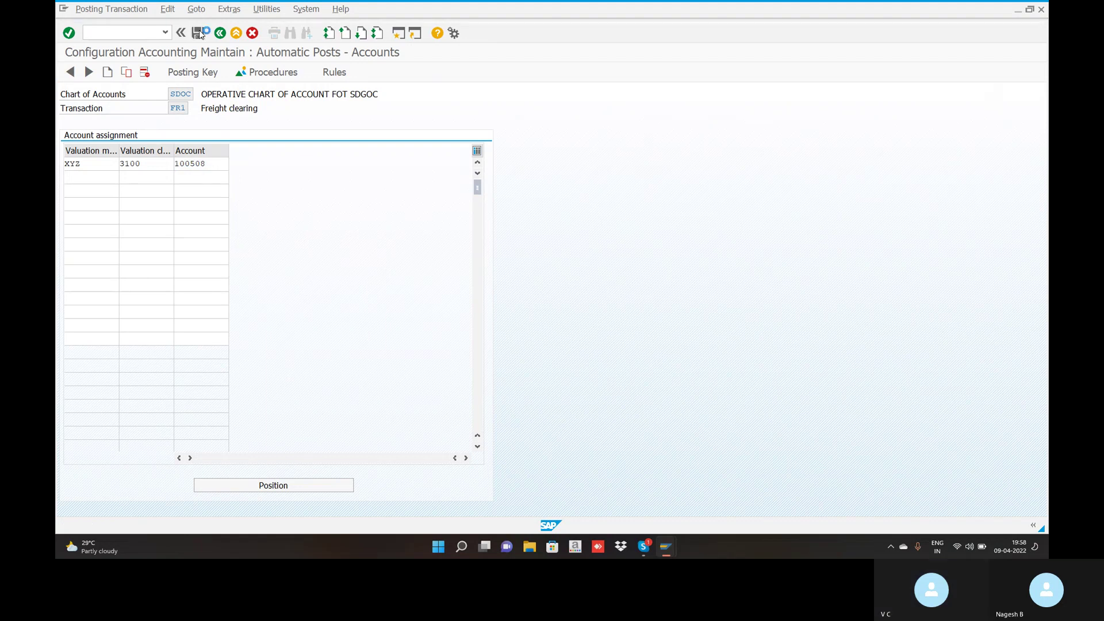
pyautogui.click(262, 203)
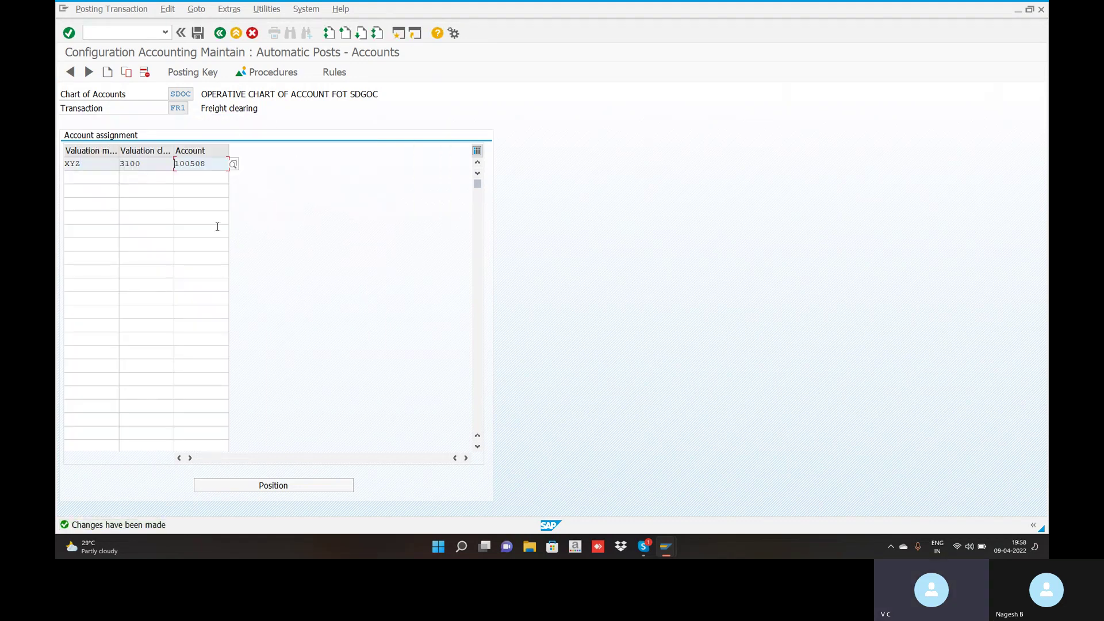
# - Leave the account configuration with /n and return to the session with the open purchase order
pyautogui.click(121, 34)
pyautogui.write('/n')
pyautogui.press('Return')
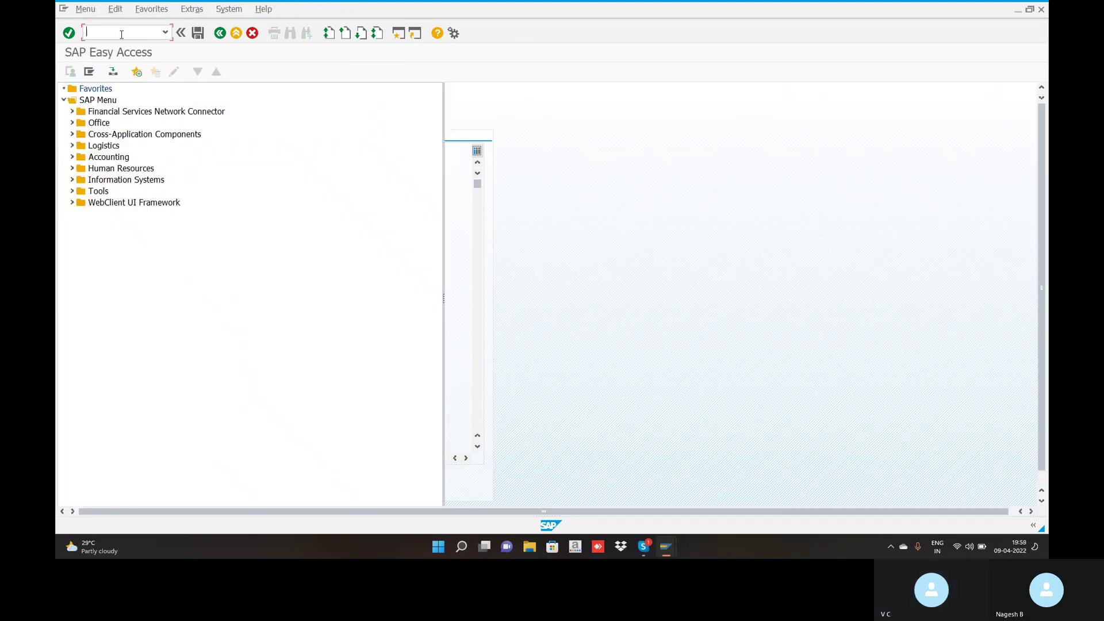
pyautogui.hotkey('alt', 'Tab')
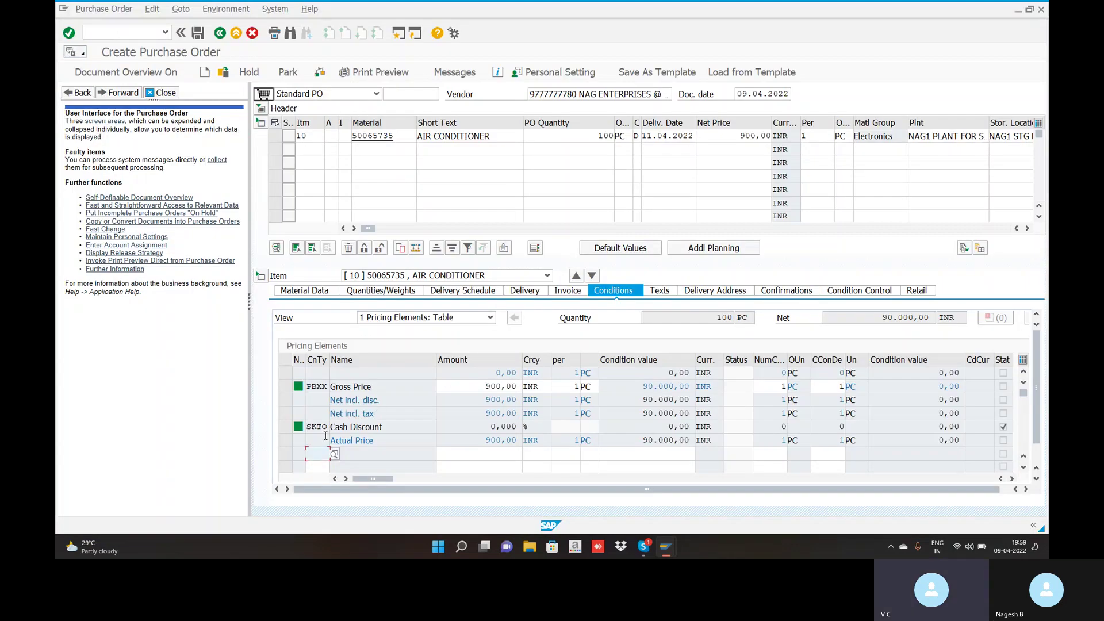
# - Add condition type FRA1 (Freight %) at 6% to the air conditioner item's pricing and save the purchase order
pyautogui.click(333, 455)
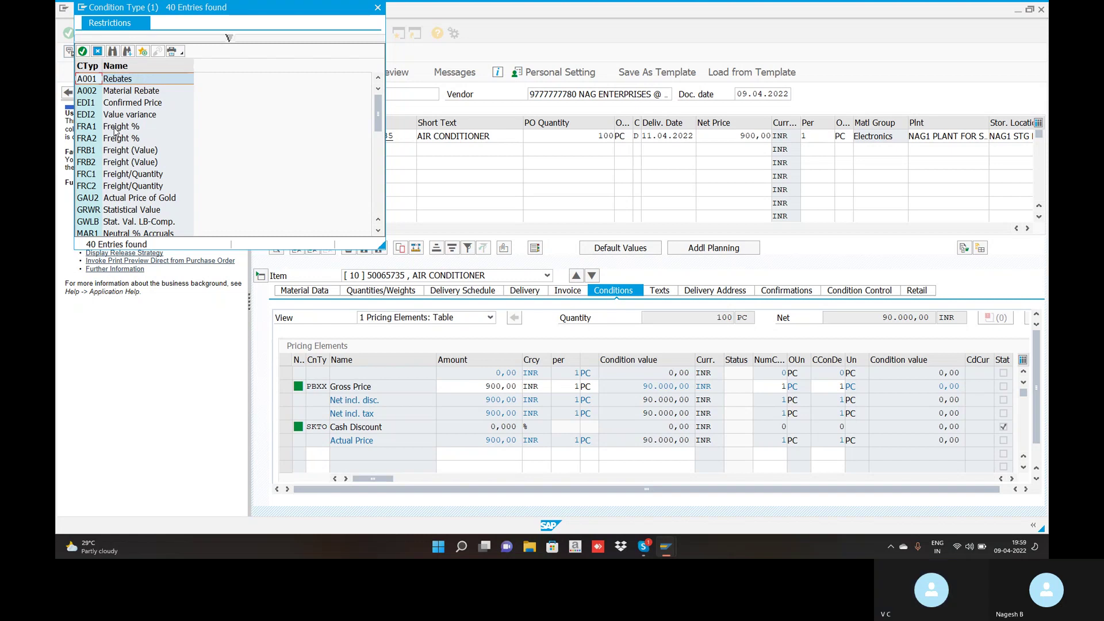
pyautogui.doubleClick(84, 127)
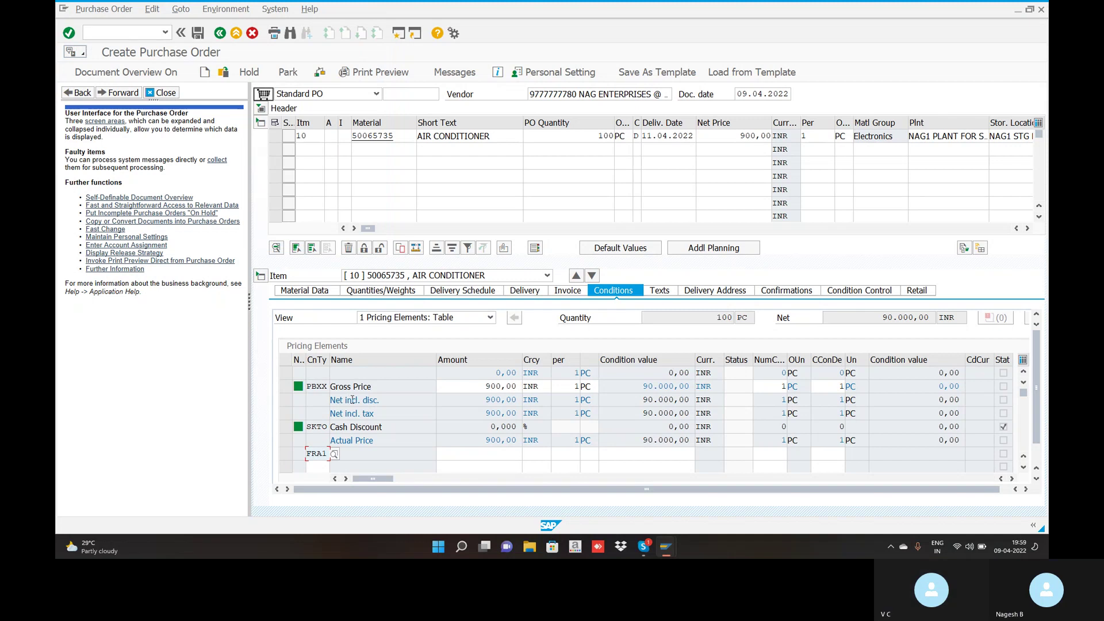
pyautogui.click(371, 451)
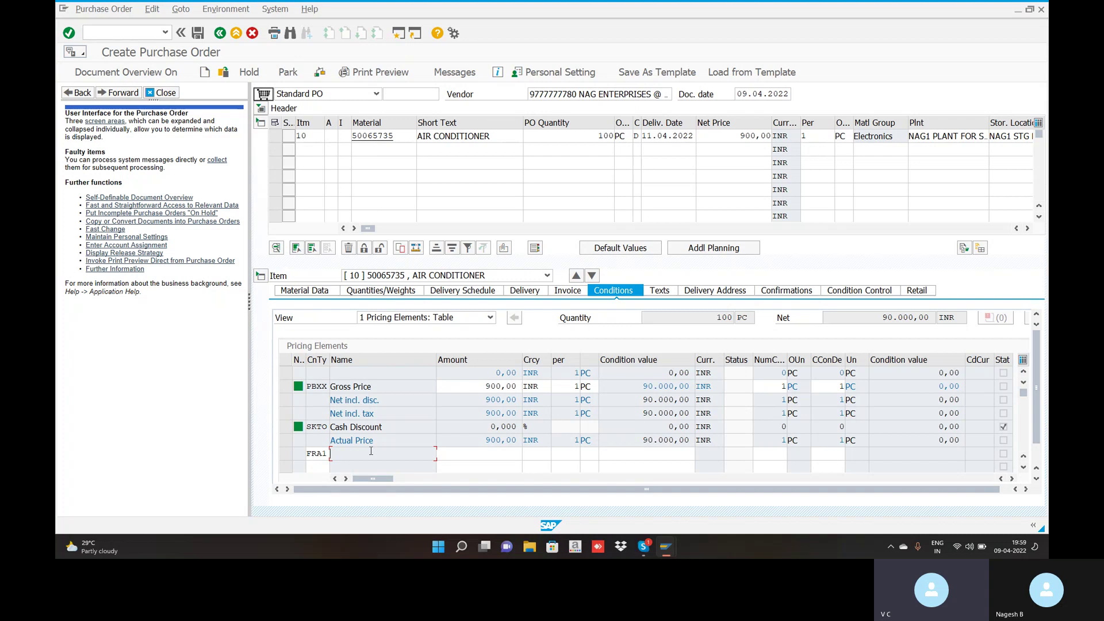
pyautogui.click(513, 452)
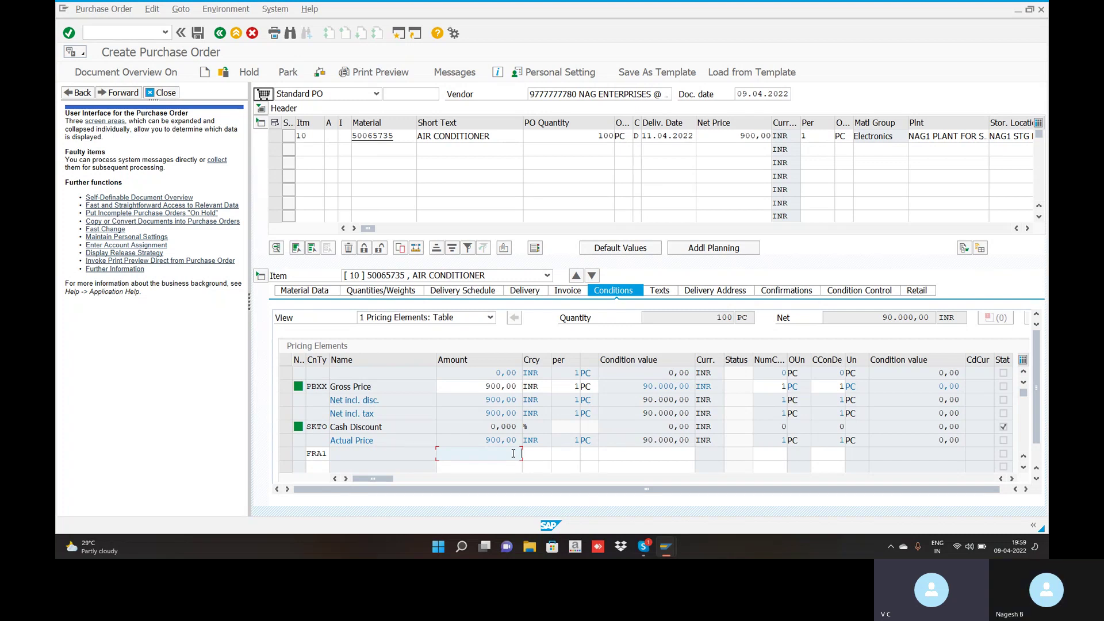
pyautogui.write('6')
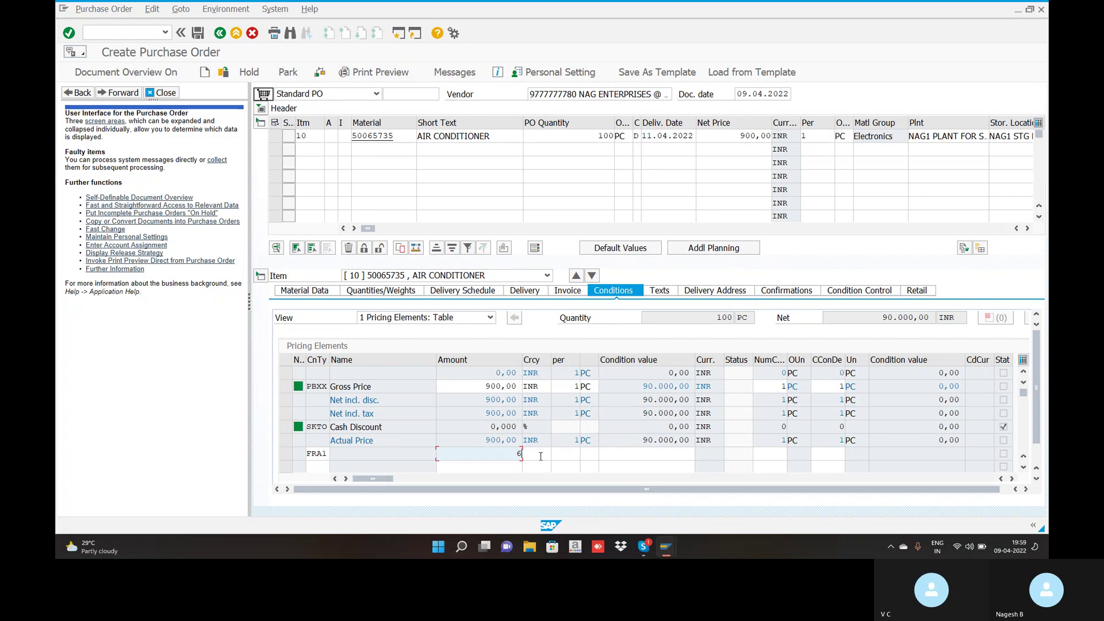
pyautogui.press('Return')
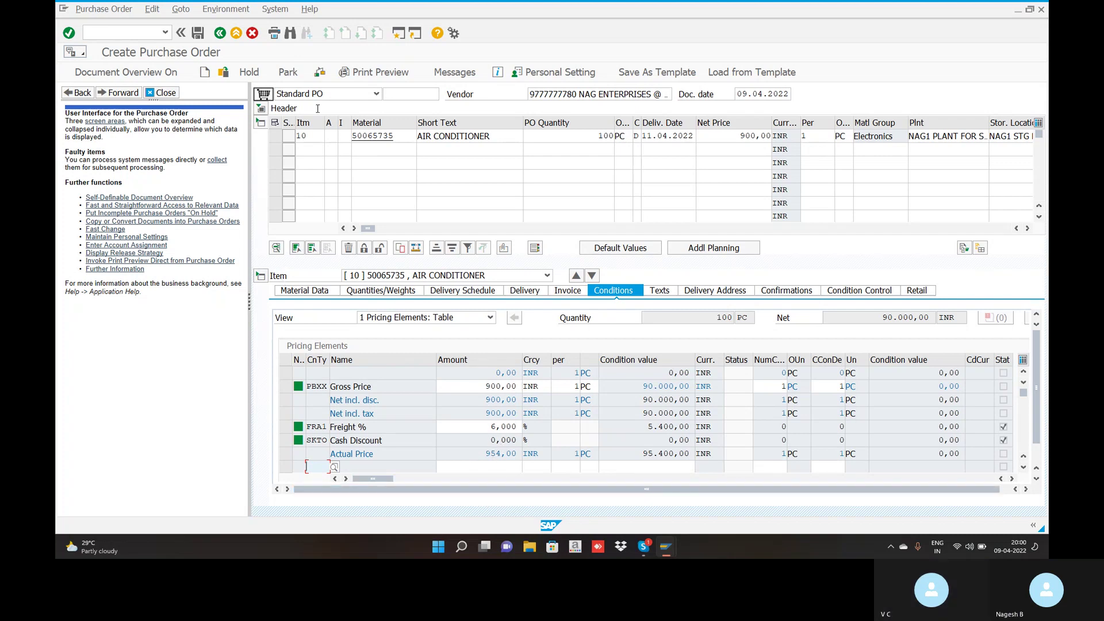
pyautogui.click(198, 32)
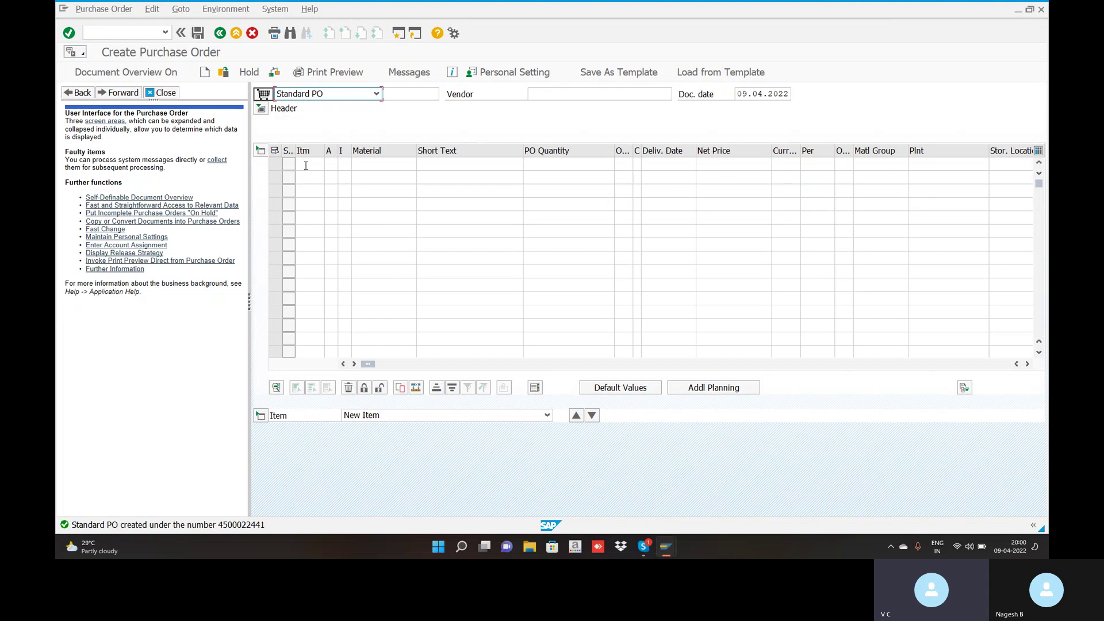
pyautogui.click(377, 95)
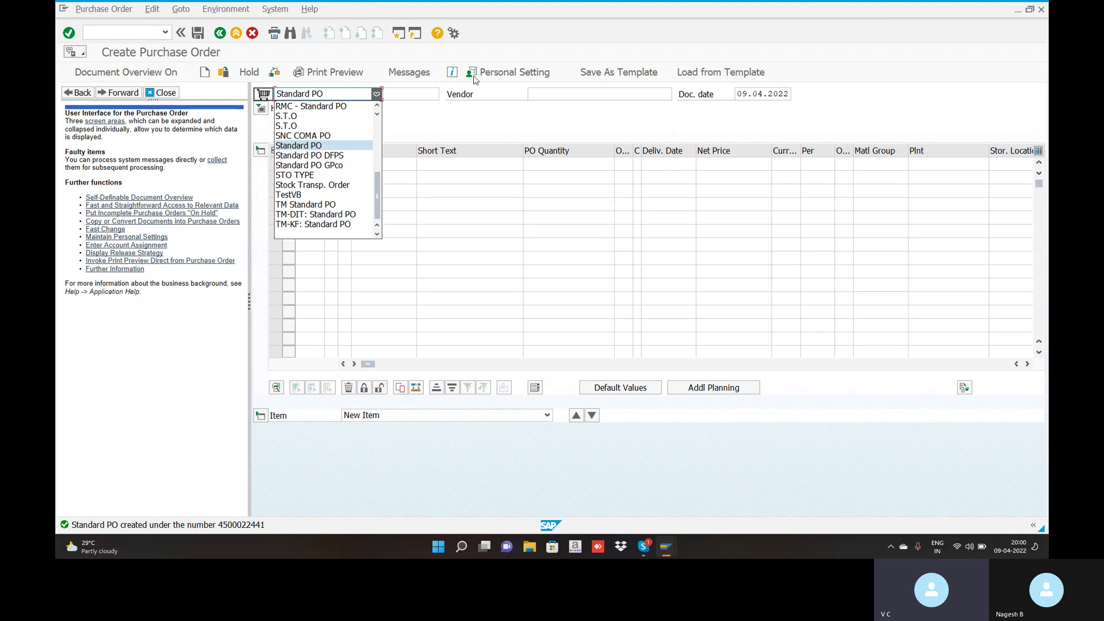
pyautogui.click(494, 108)
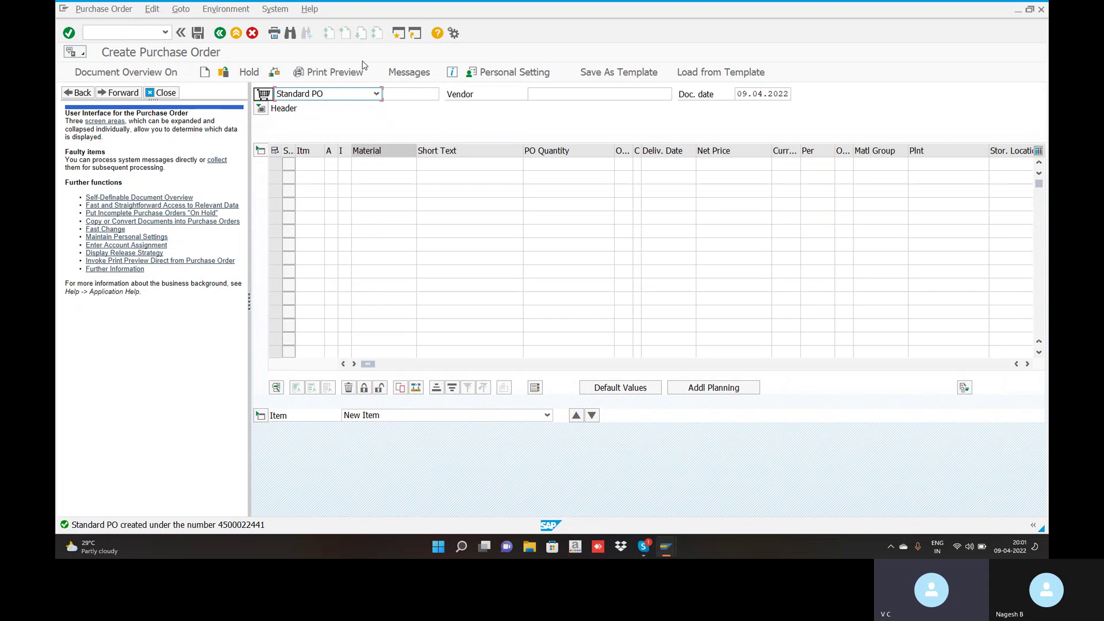
# - Open the saved purchase order for display with transaction /NME23N and expand its item overview
pyautogui.click(122, 33)
pyautogui.write('/N')
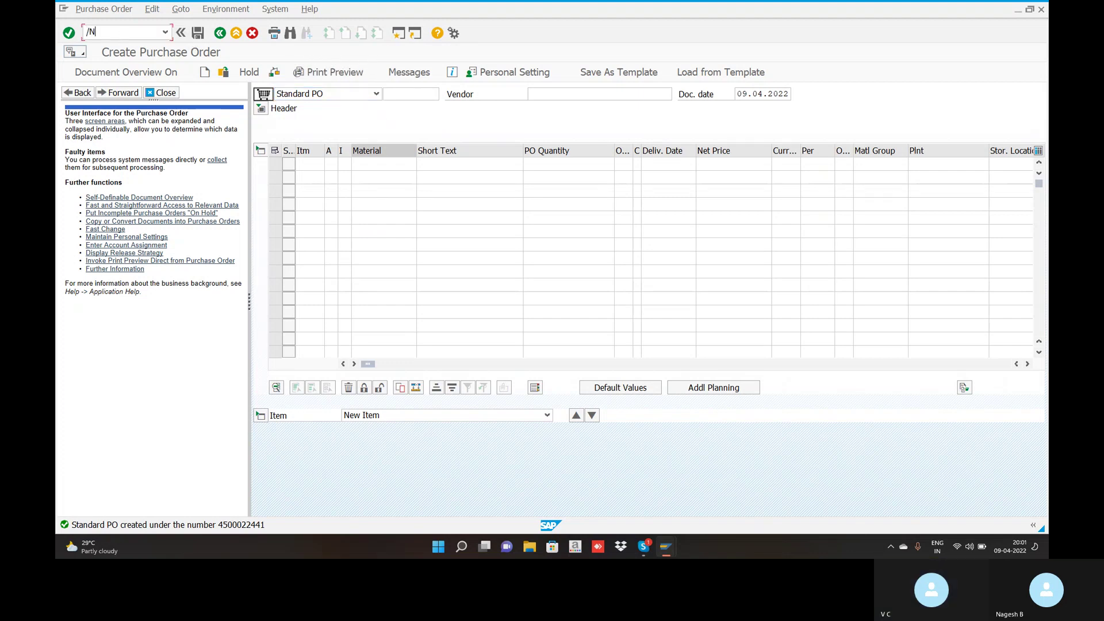
pyautogui.write('ME21')
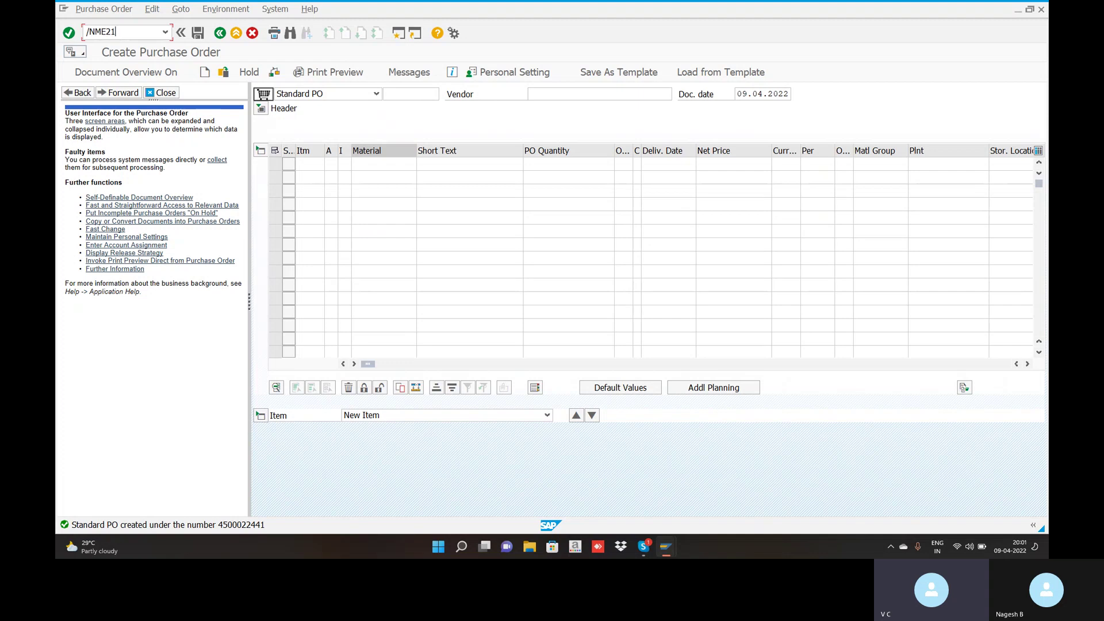
pyautogui.press('BackSpace')
pyautogui.write('3N')
pyautogui.press('Return')
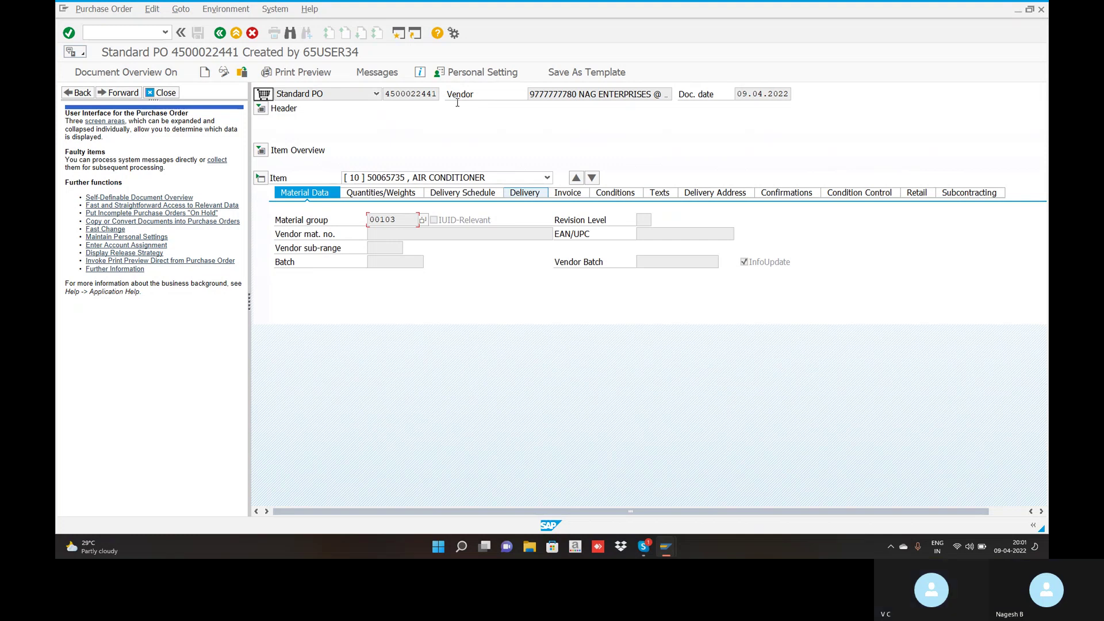
pyautogui.click(261, 153)
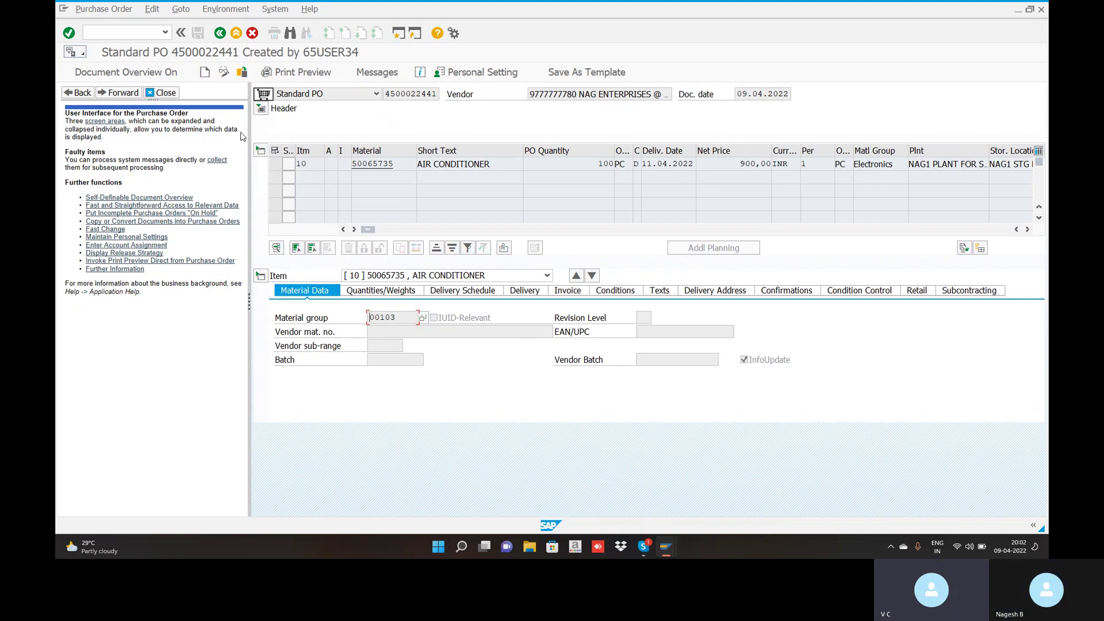
# - Show the document overview beside the displayed purchase order
pyautogui.click(136, 73)
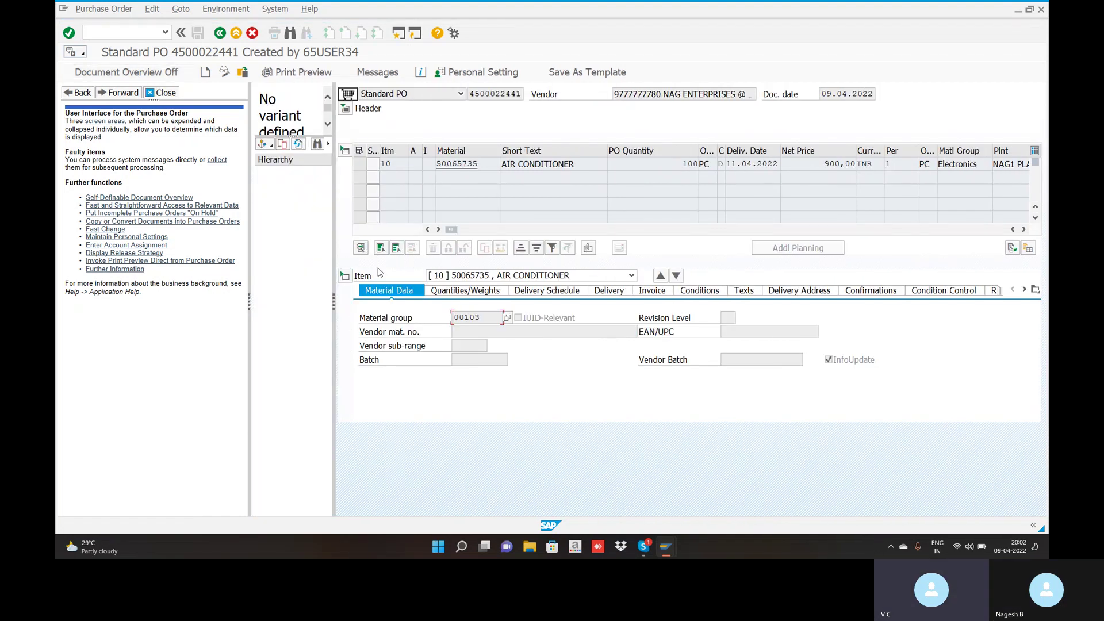
pyautogui.click(266, 165)
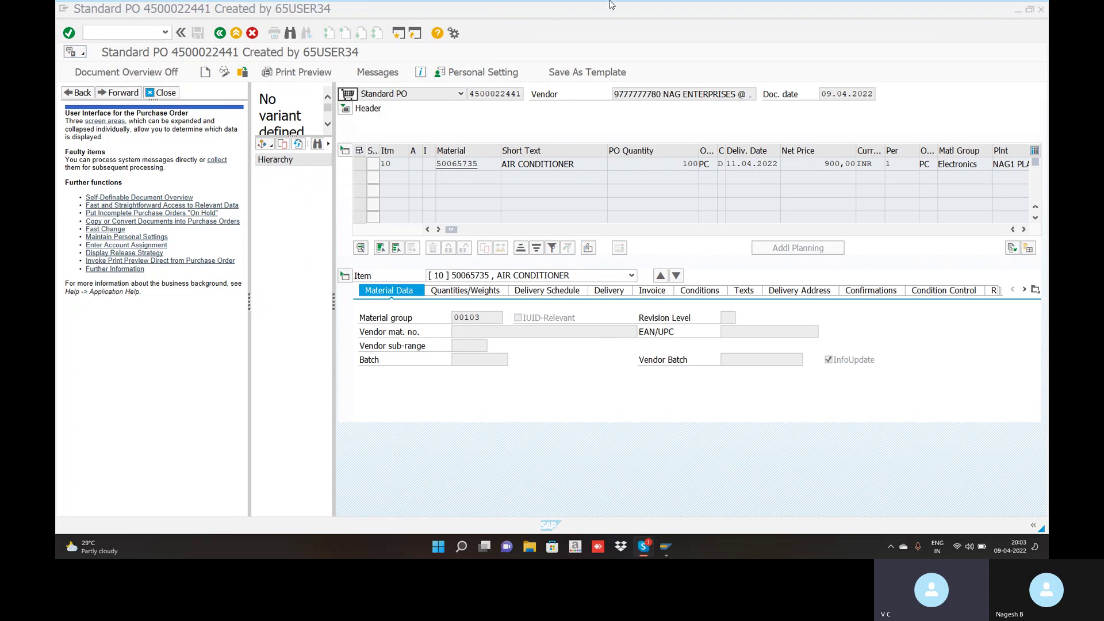
pyautogui.click(518, 451)
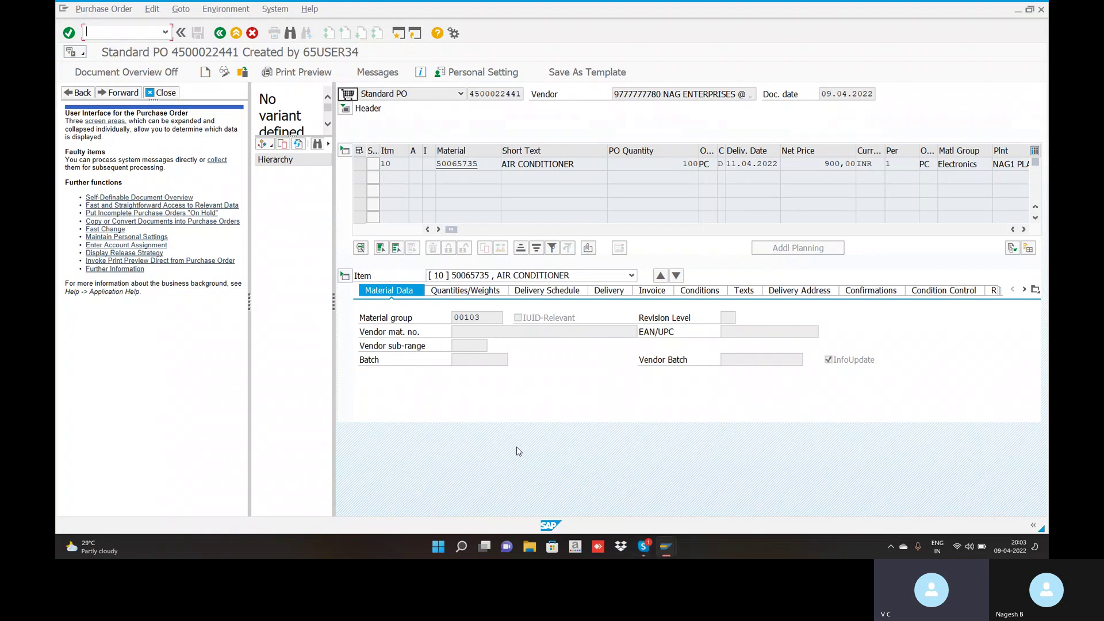